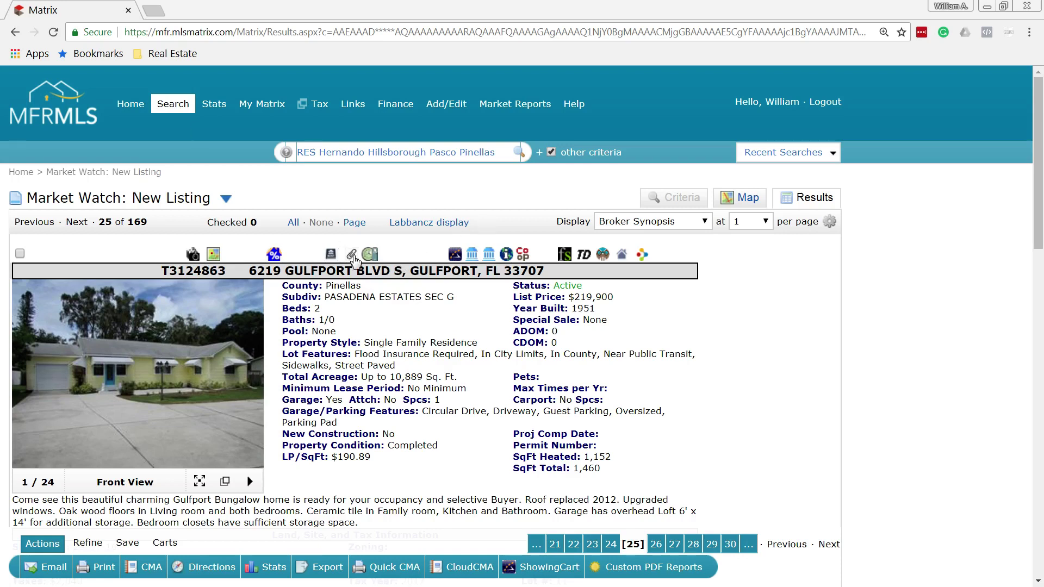
{"action": "left_click", "coordinate": [352, 255]}
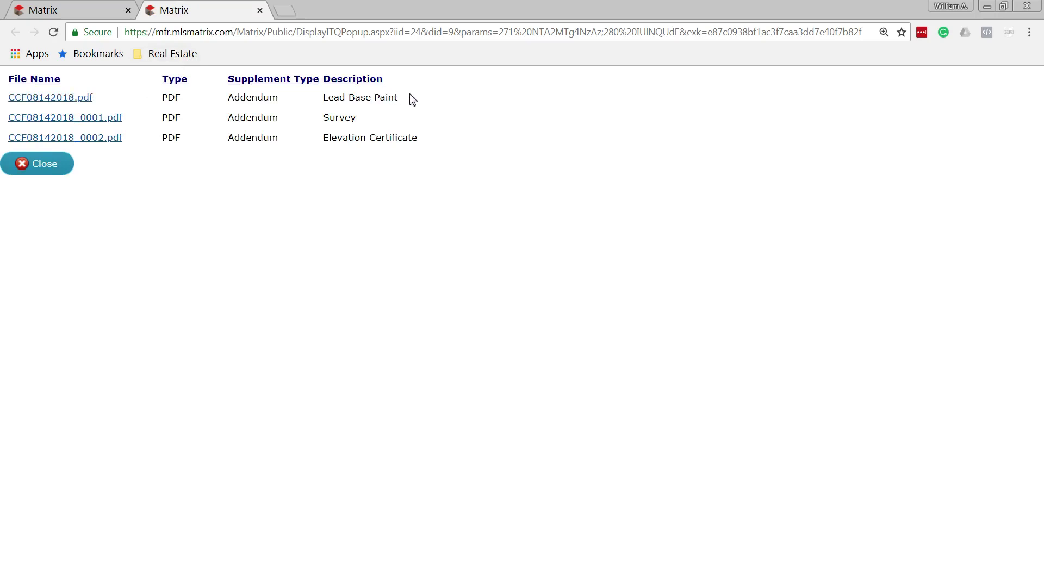
{"action": "left_click_drag", "start_coordinate": [412, 99], "coordinate": [323, 100]}
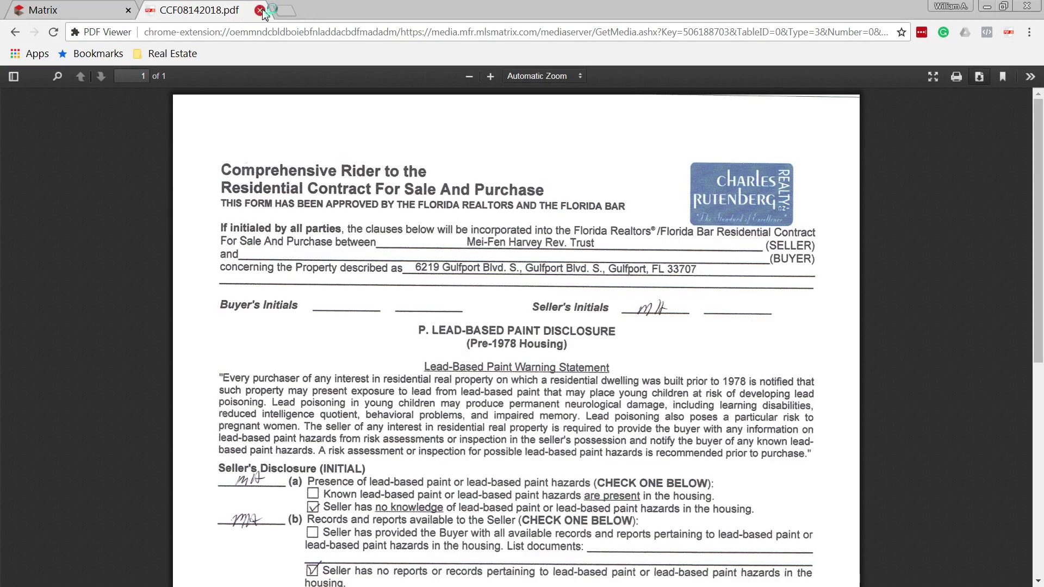
{"action": "left_click", "coordinate": [260, 10]}
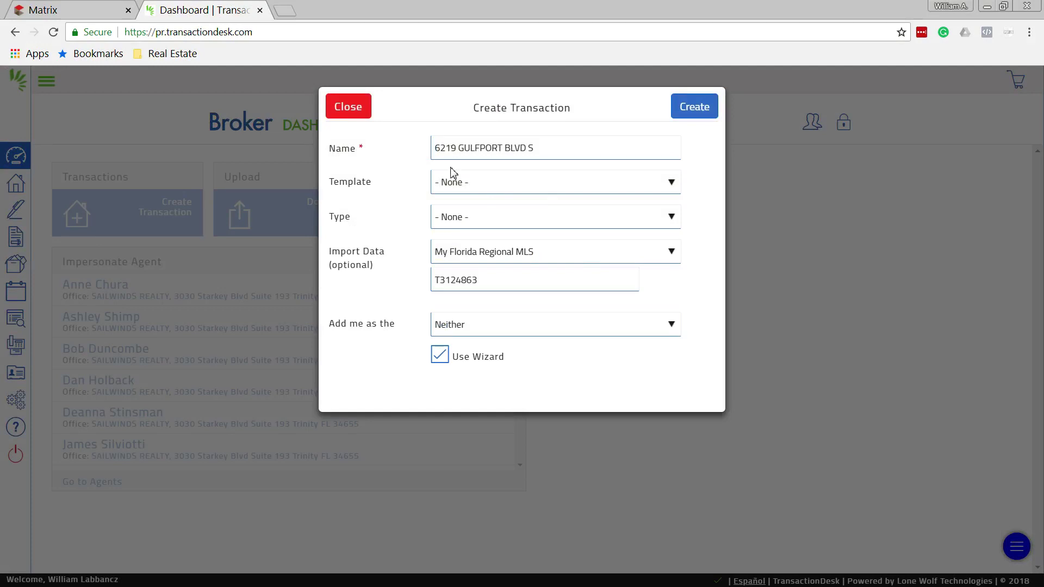
{"action": "left_click_drag", "start_coordinate": [595, 150], "coordinate": [405, 156]}
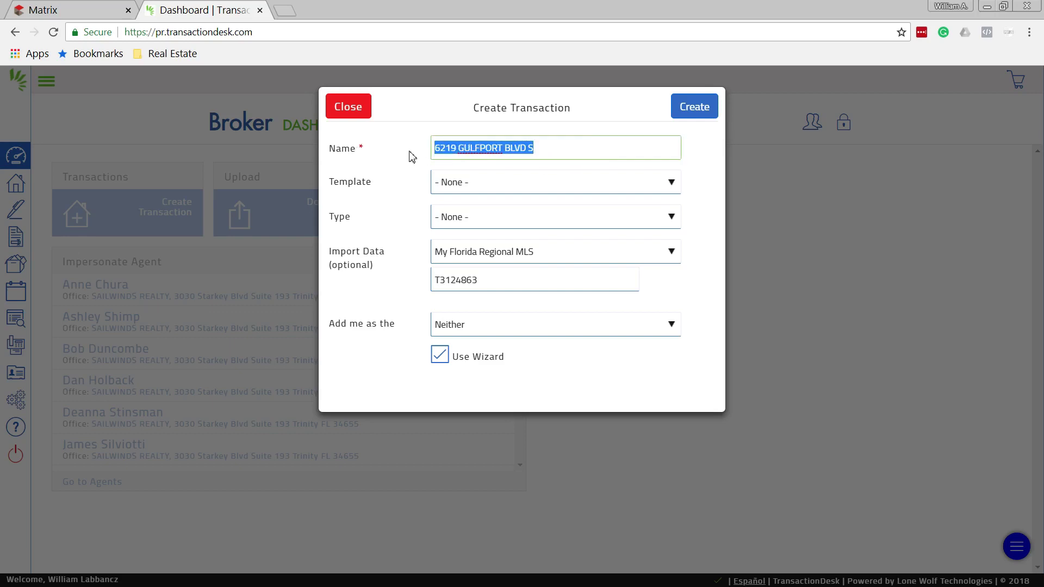
{"action": "left_click", "coordinate": [582, 155]}
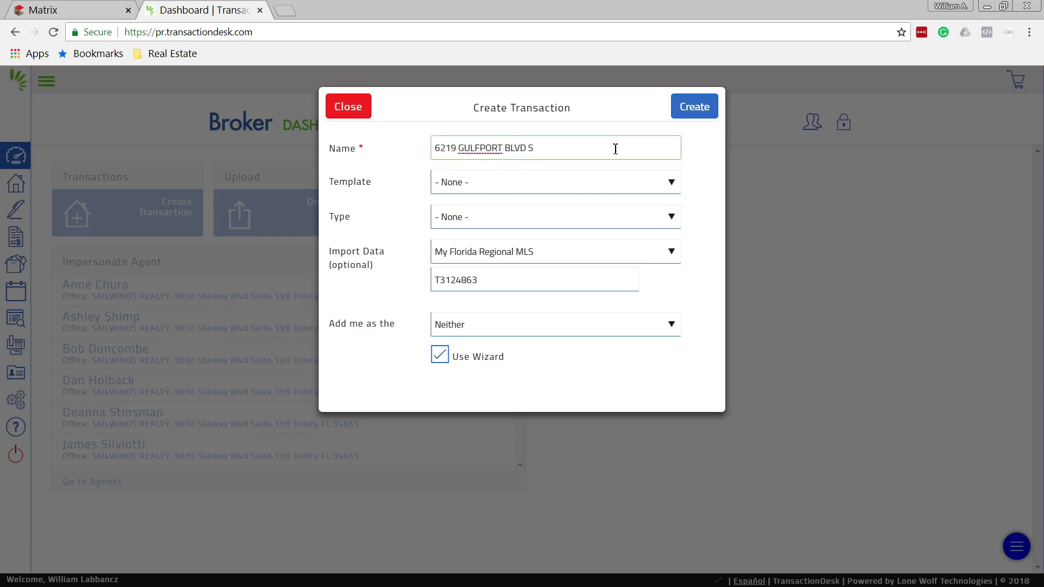
{"action": "left_click_drag", "start_coordinate": [613, 147], "coordinate": [413, 156]}
{"action": "left_click", "coordinate": [556, 151]}
Choose the Purchase Documents-Residential template and keep MLS import T3124863
{"action": "left_click", "coordinate": [505, 187]}
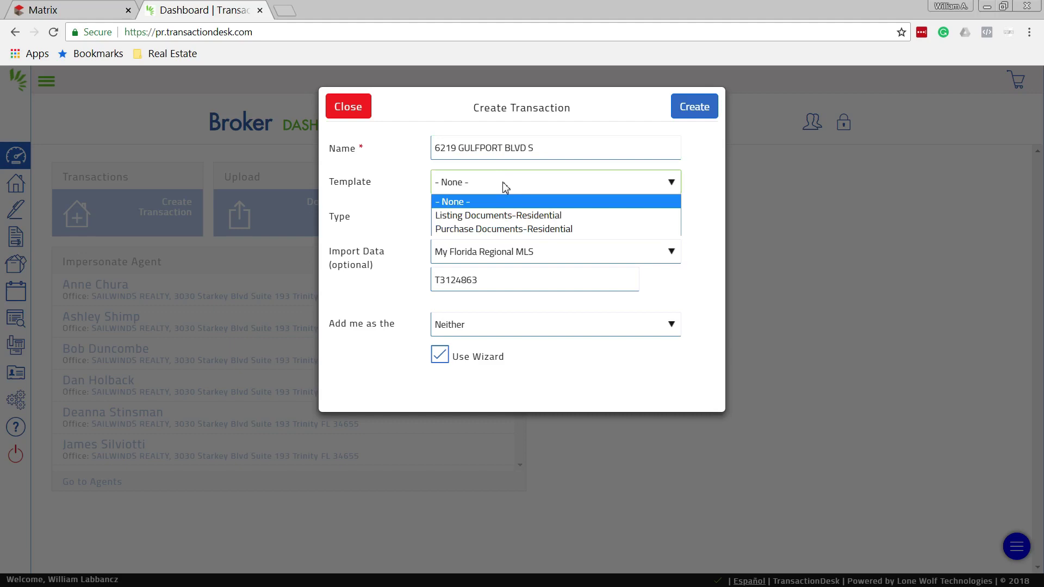
{"action": "left_click", "coordinate": [508, 229]}
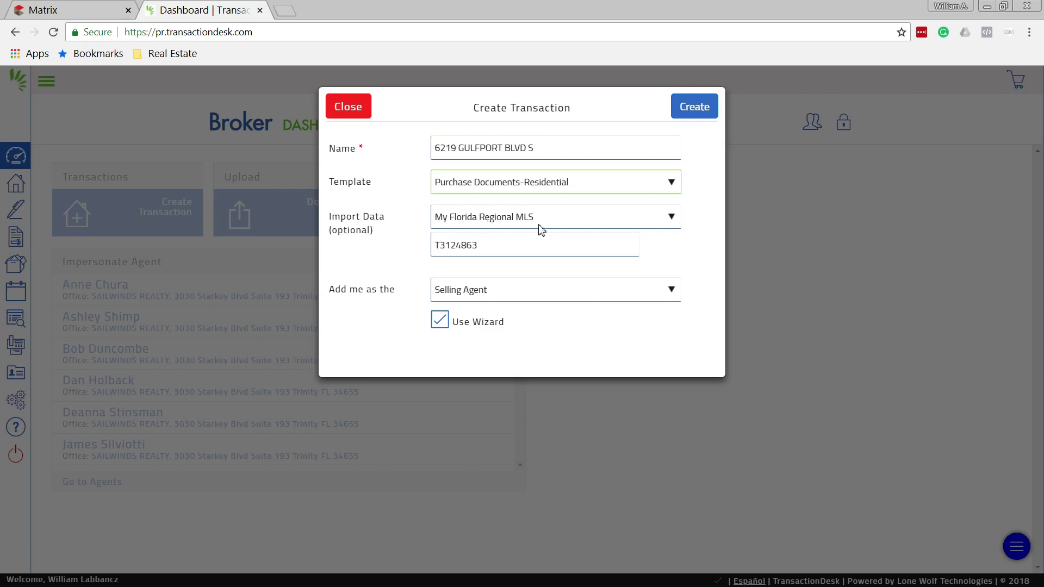
{"action": "left_click_drag", "start_coordinate": [482, 255], "coordinate": [413, 247]}
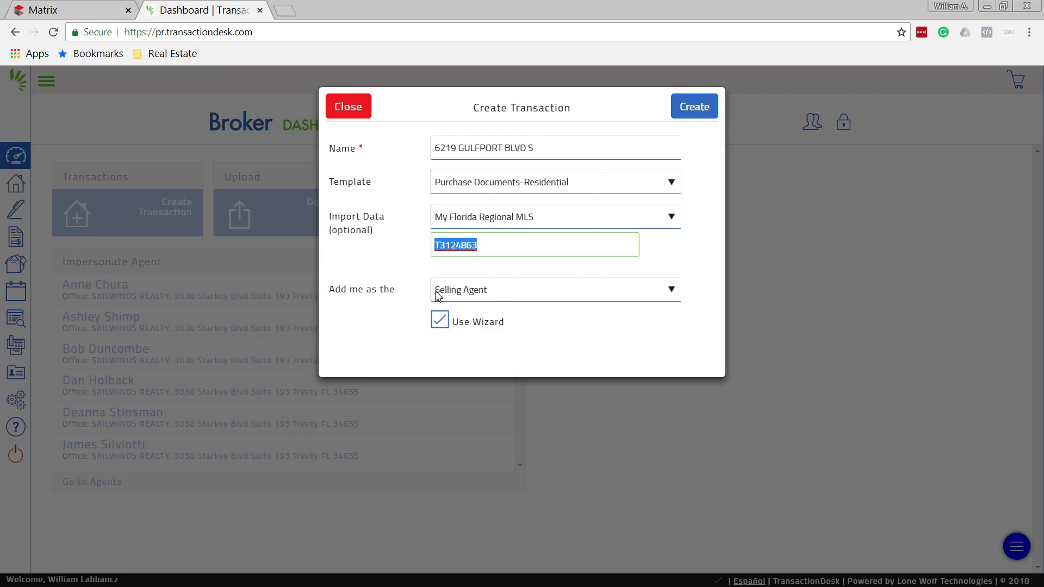
{"action": "left_click", "coordinate": [706, 112]}
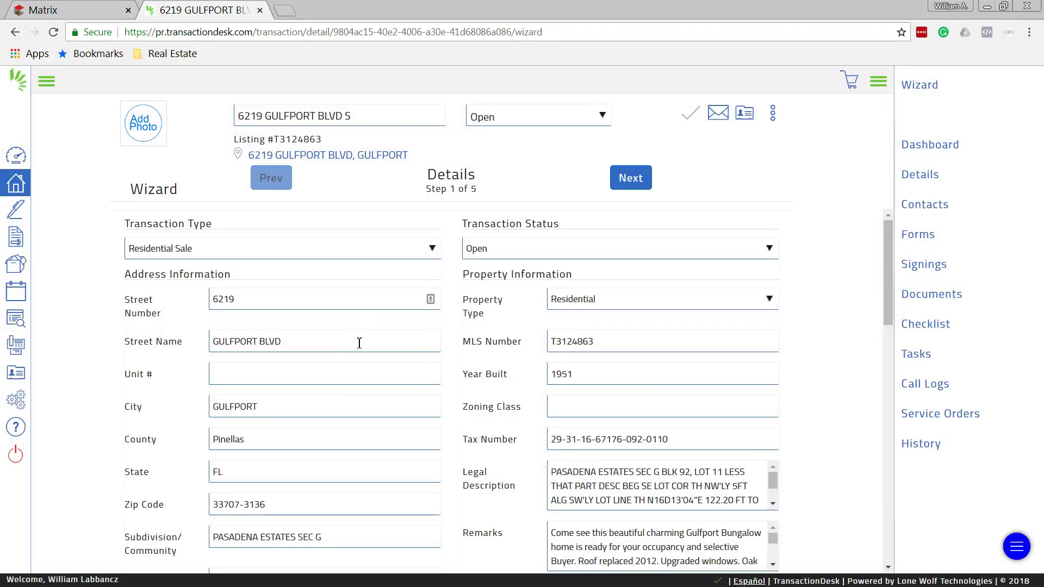
{"action": "scroll", "coordinate": [350, 358], "scroll_direction": "down", "scroll_amount": 3}
{"action": "scroll", "coordinate": [349, 359], "scroll_direction": "up", "scroll_amount": 3}
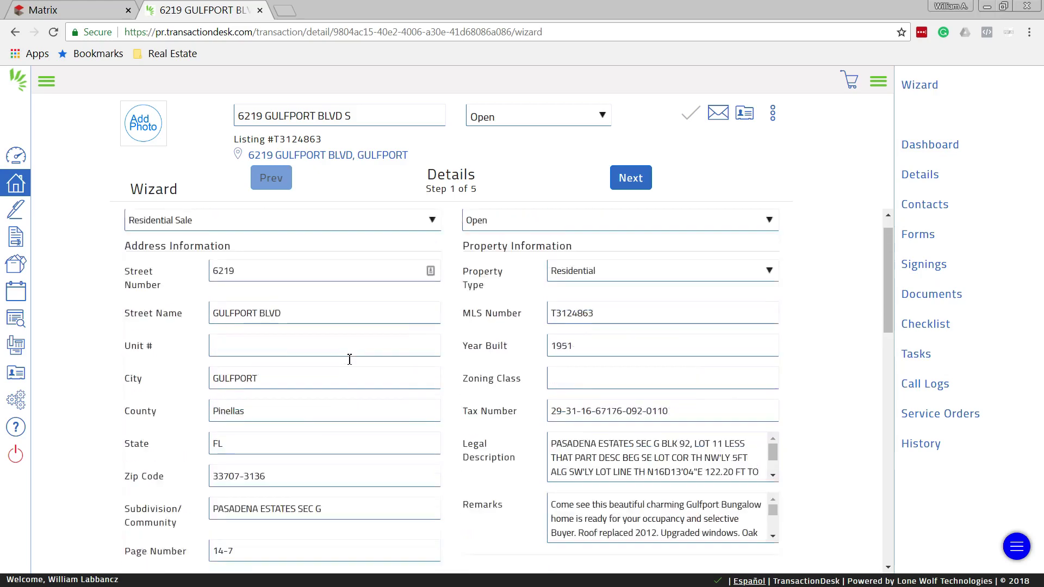
Advance past the Details and Transaction Dates steps to Contacts (Step 3 of 5)
{"action": "left_click", "coordinate": [632, 178]}
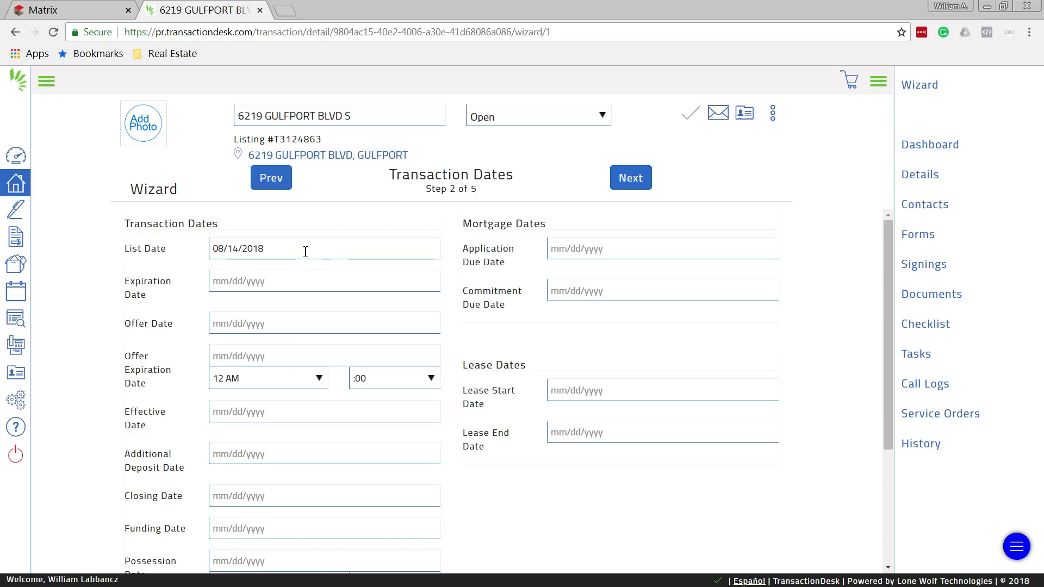
{"action": "left_click", "coordinate": [632, 180]}
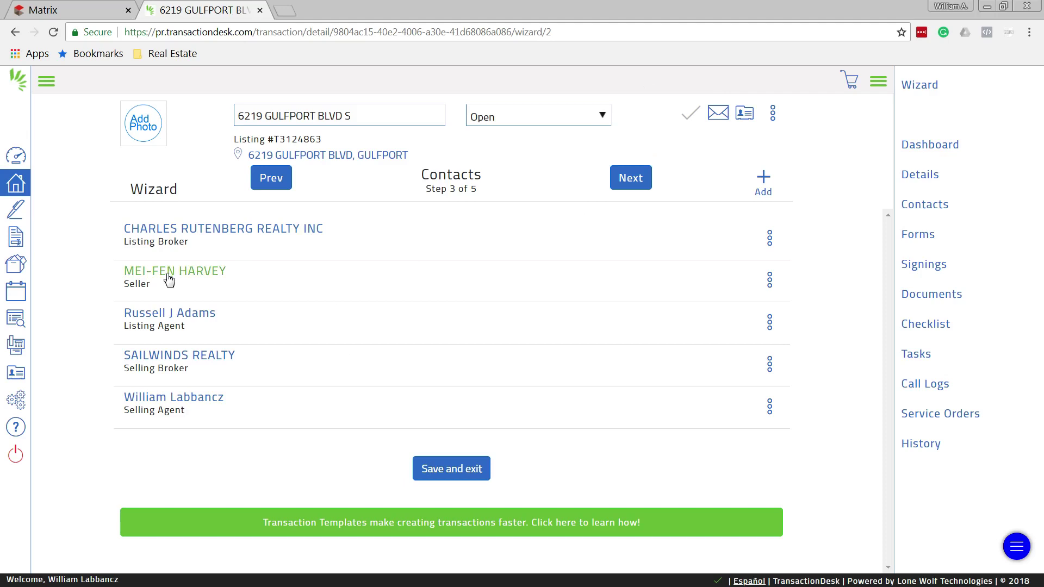
Create a new Buyer transaction contact and enter the buyer's first and last name
{"action": "left_click", "coordinate": [762, 179]}
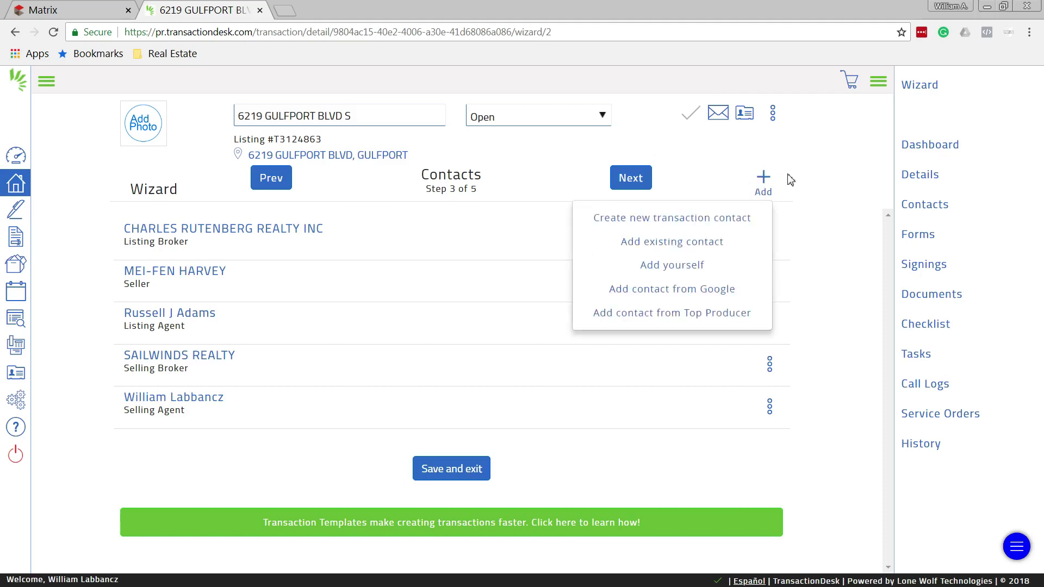
{"action": "left_click", "coordinate": [732, 221]}
{"action": "left_click", "coordinate": [482, 188]}
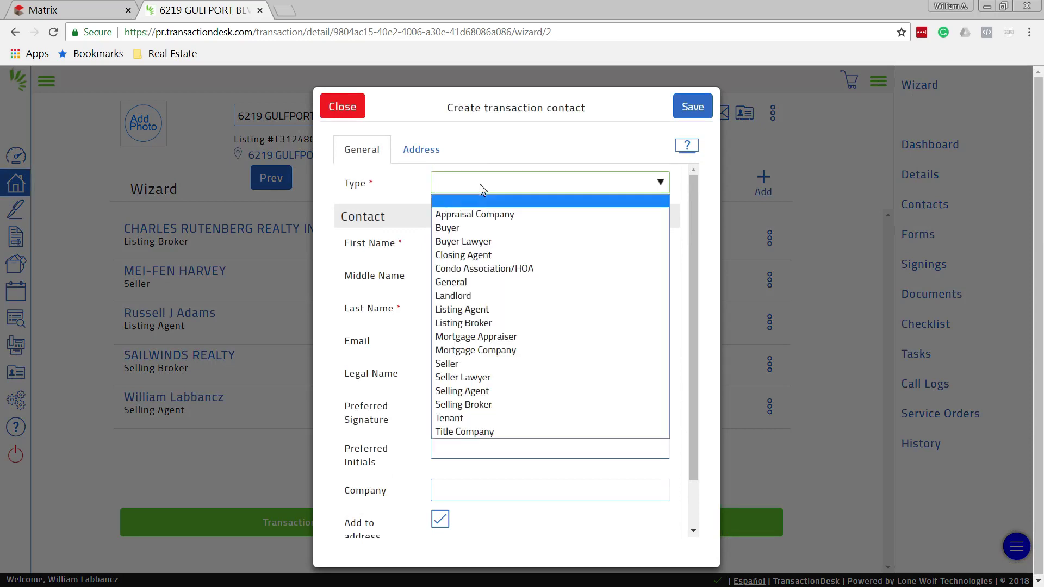
{"action": "left_click", "coordinate": [463, 233]}
{"action": "left_click", "coordinate": [454, 248]}
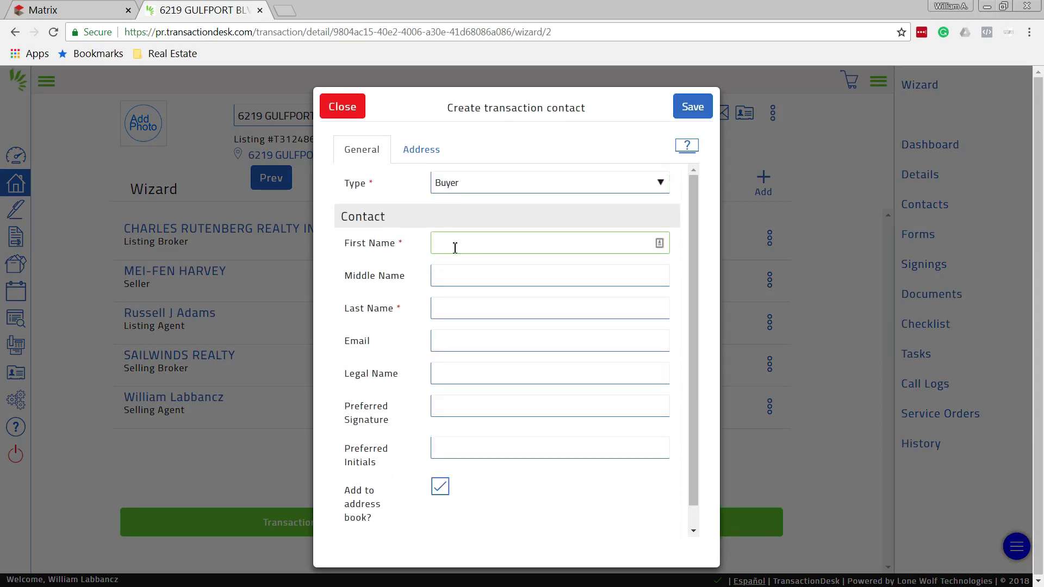
{"action": "type", "text": "Joseph"}
{"action": "key", "text": "Tab"}
{"action": "key", "text": "Tab"}
{"action": "type", "text": "Buyer"}
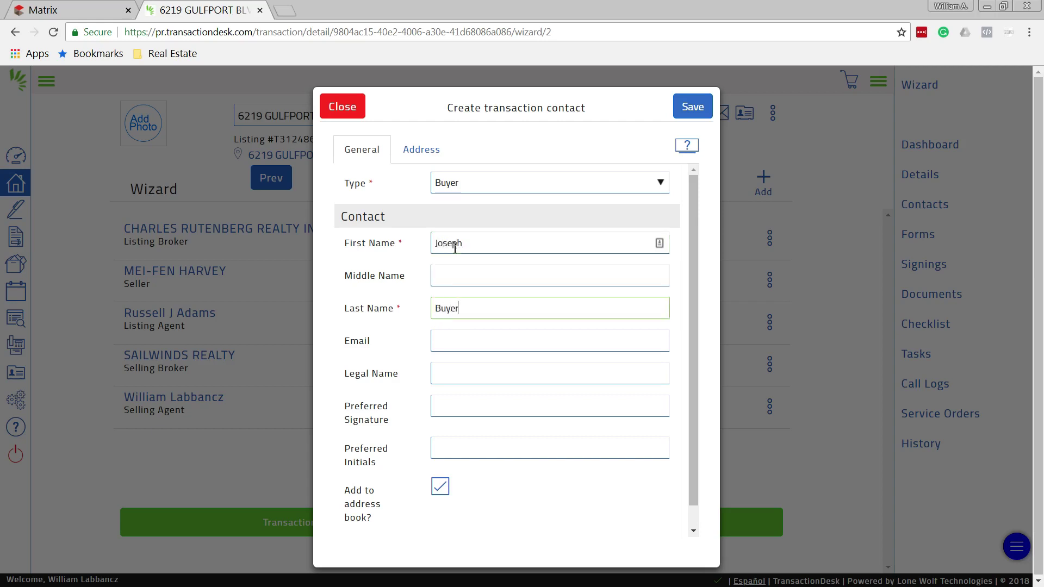
Fill in the buyer's e-mail, legal name, preferred signature and initials, then save
{"action": "left_click", "coordinate": [460, 340]}
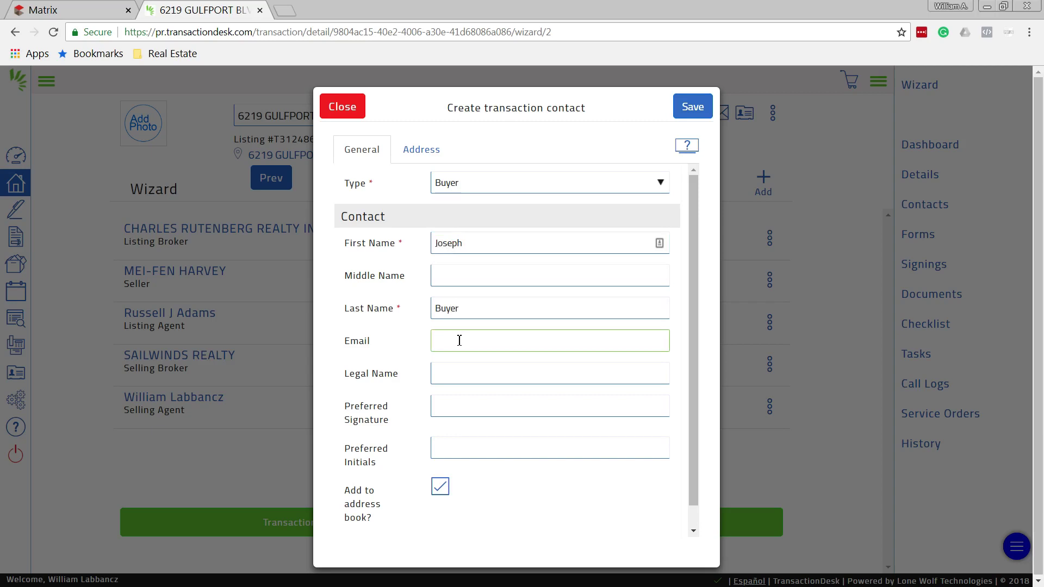
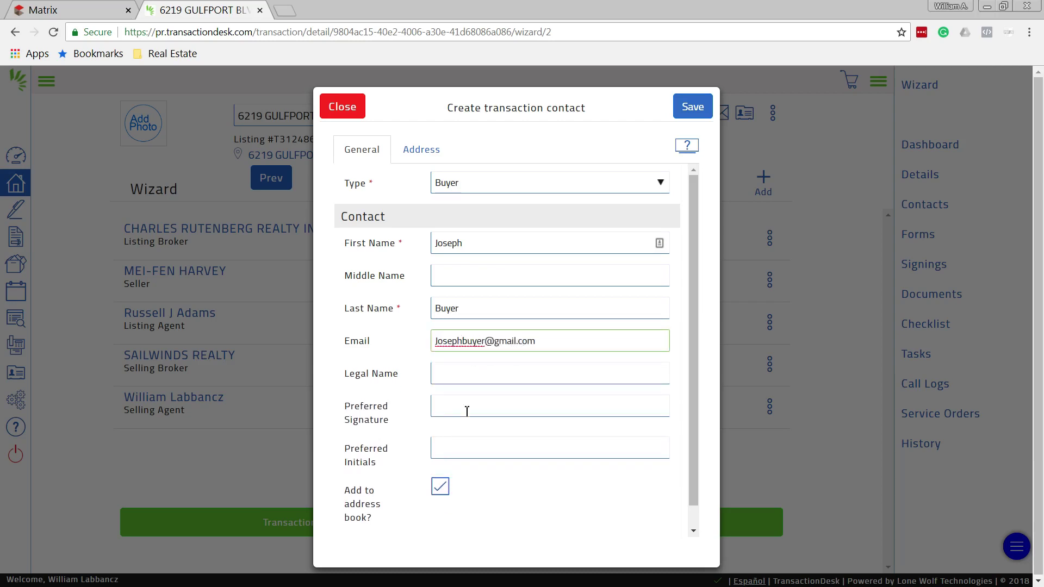
{"action": "left_click", "coordinate": [462, 374]}
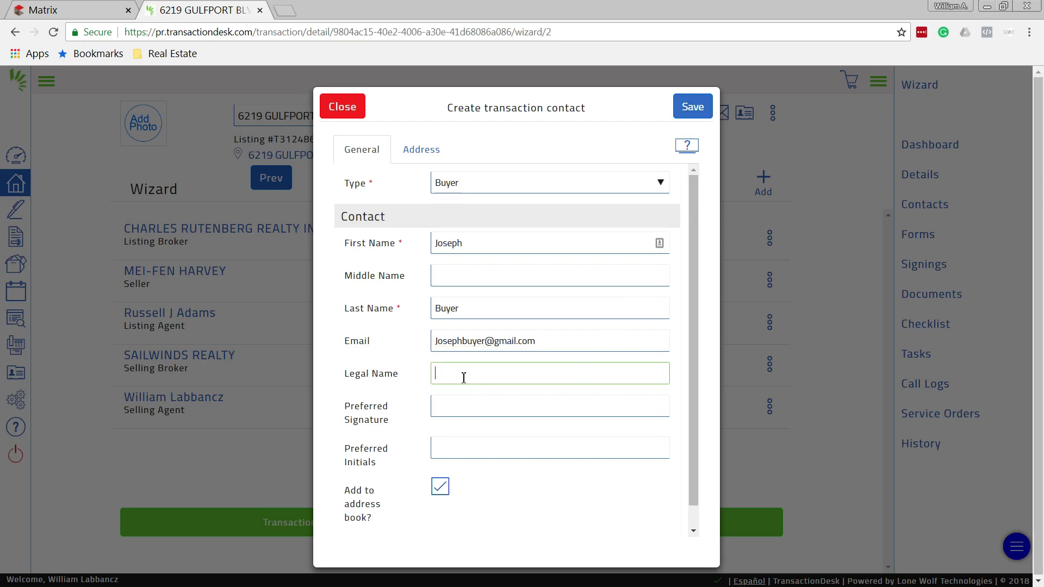
{"action": "type", "text": "Joseph"}
{"action": "type", "text": " Buyer"}
{"action": "key", "text": "Tab"}
{"action": "type", "text": "Joseph Buye"}
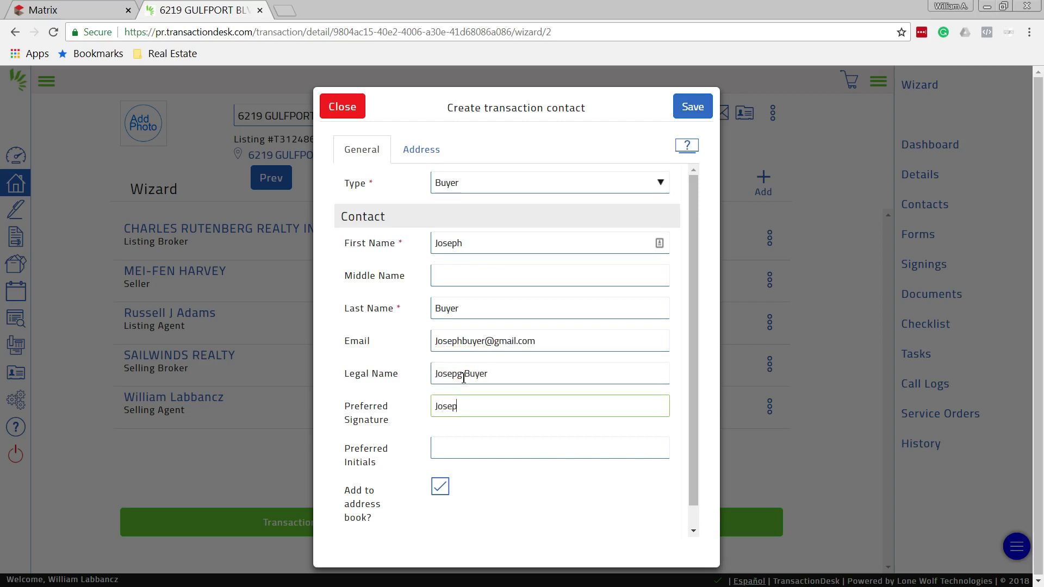
{"action": "type", "text": "r"}
{"action": "key", "text": "Tab"}
{"action": "type", "text": "JB"}
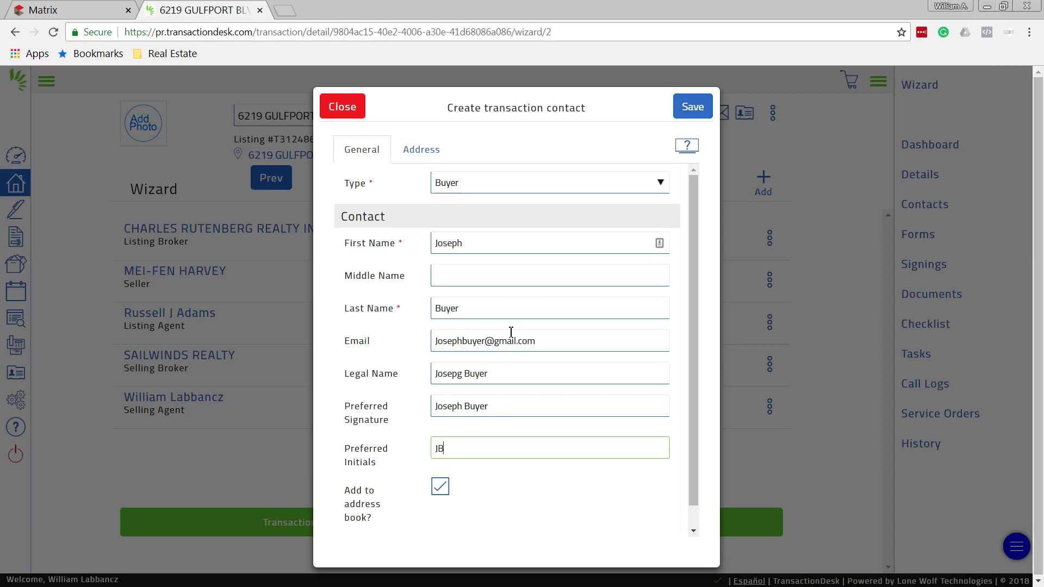
{"action": "left_click", "coordinate": [703, 109]}
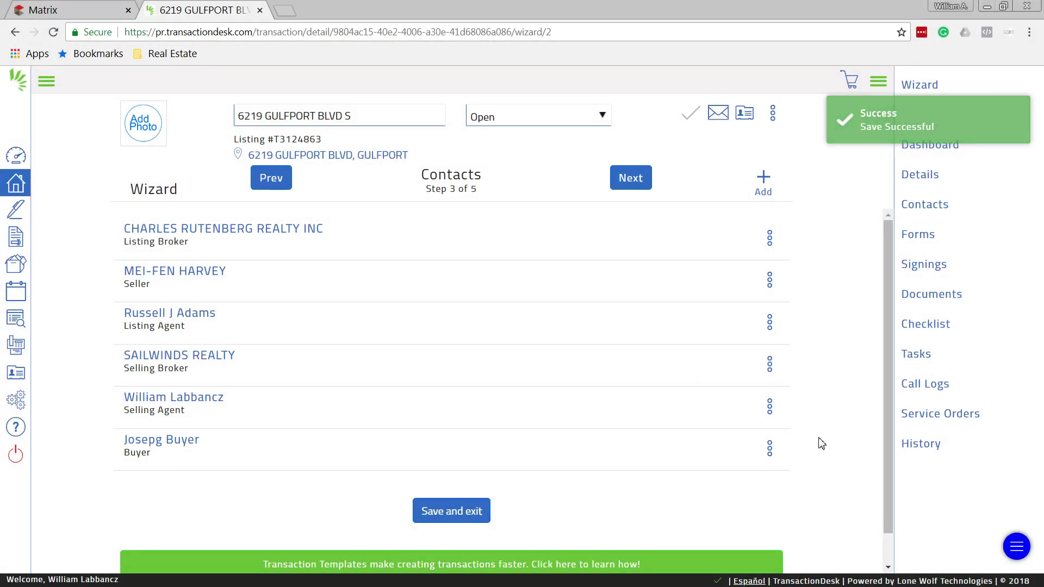
{"action": "left_click", "coordinate": [769, 448]}
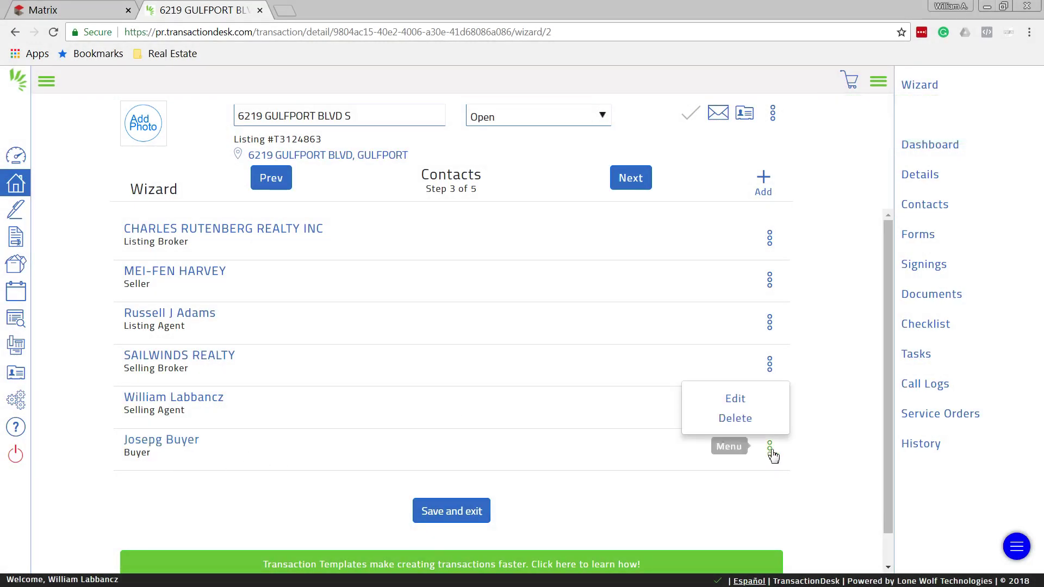
{"action": "left_click", "coordinate": [739, 402]}
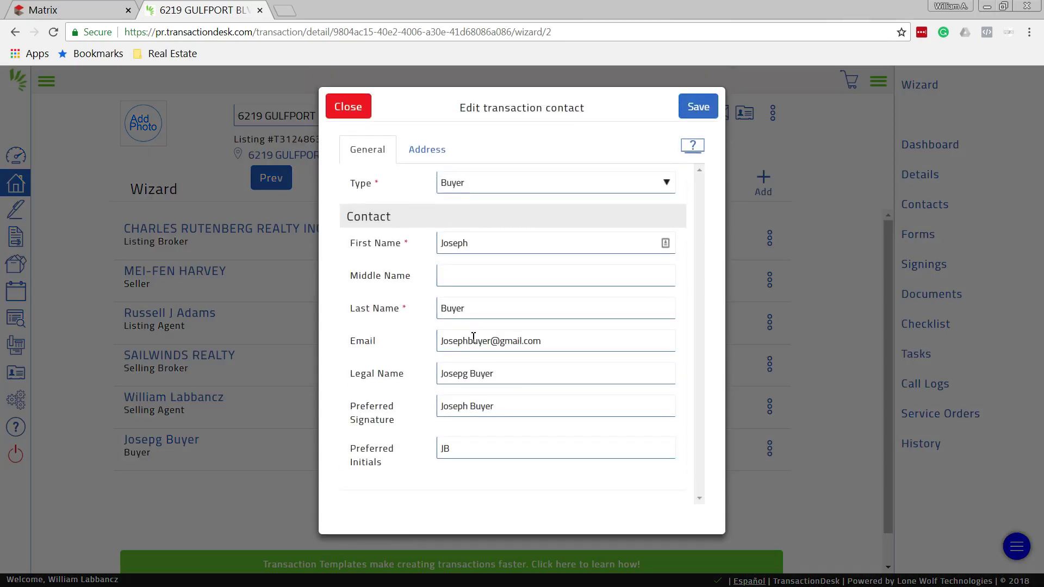
{"action": "left_click", "coordinate": [468, 374]}
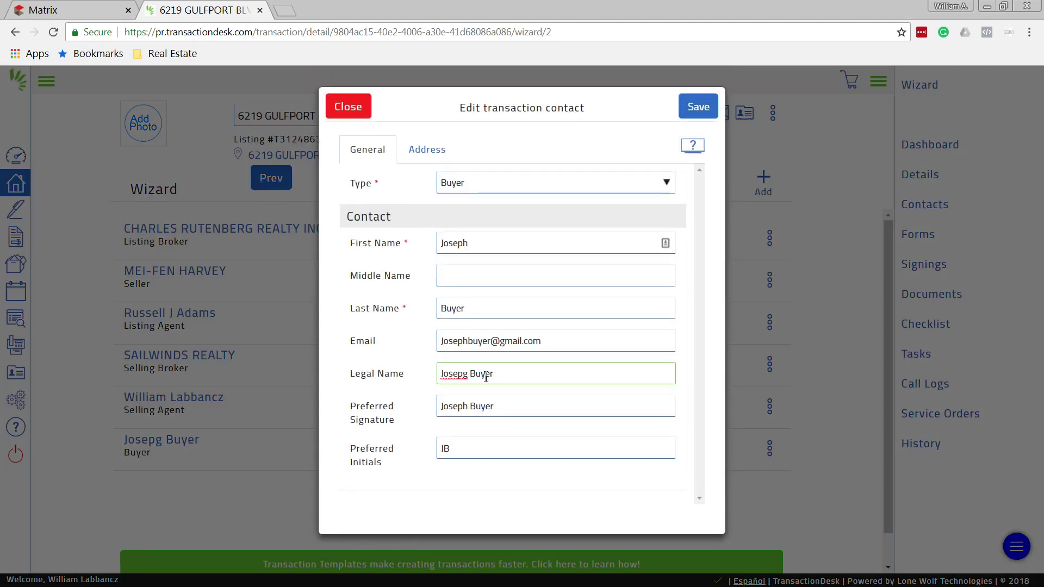
{"action": "key", "text": "BackSpace"}
{"action": "type", "text": "h"}
{"action": "left_click", "coordinate": [700, 106]}
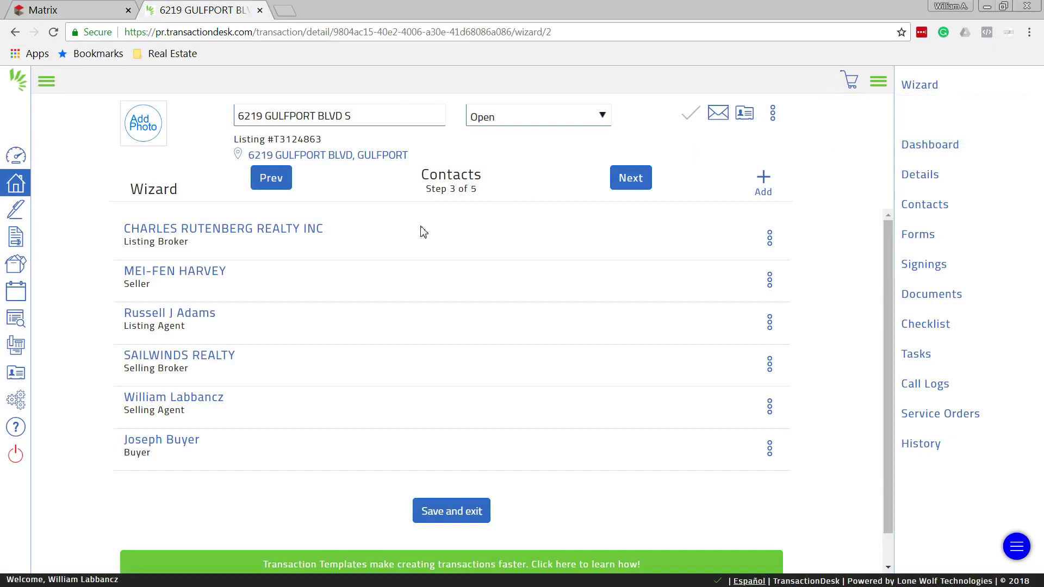
Create another Buyer transaction contact and enter the second buyer's first and last name
{"action": "left_click", "coordinate": [765, 180]}
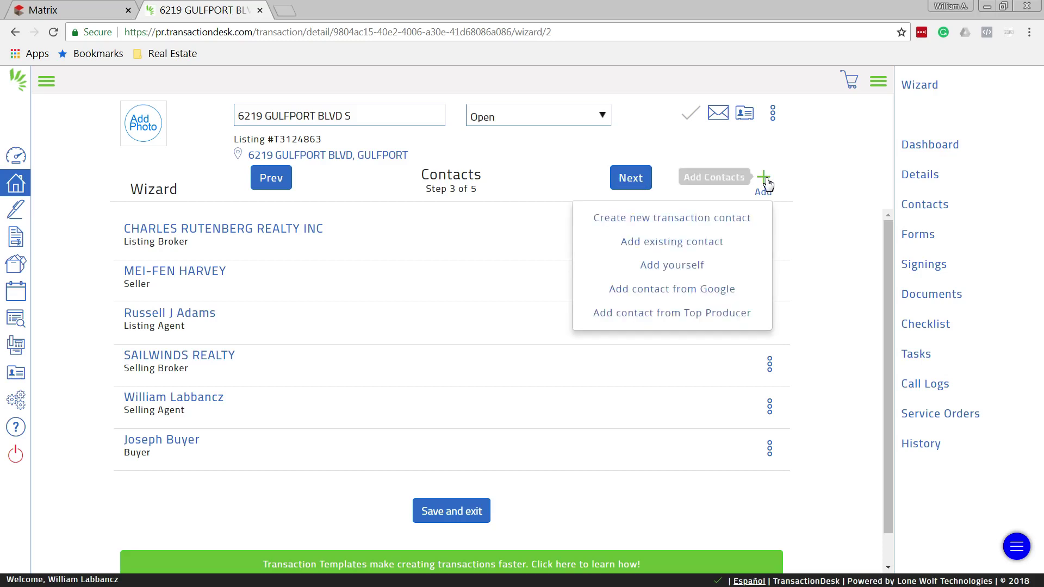
{"action": "left_click", "coordinate": [718, 225]}
{"action": "left_click", "coordinate": [460, 184]}
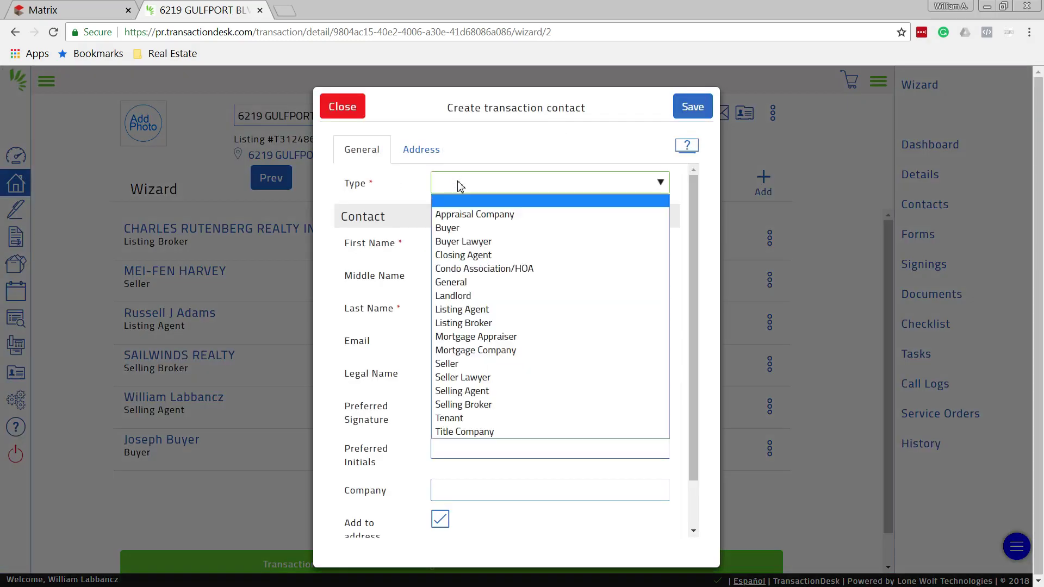
{"action": "left_click", "coordinate": [448, 228]}
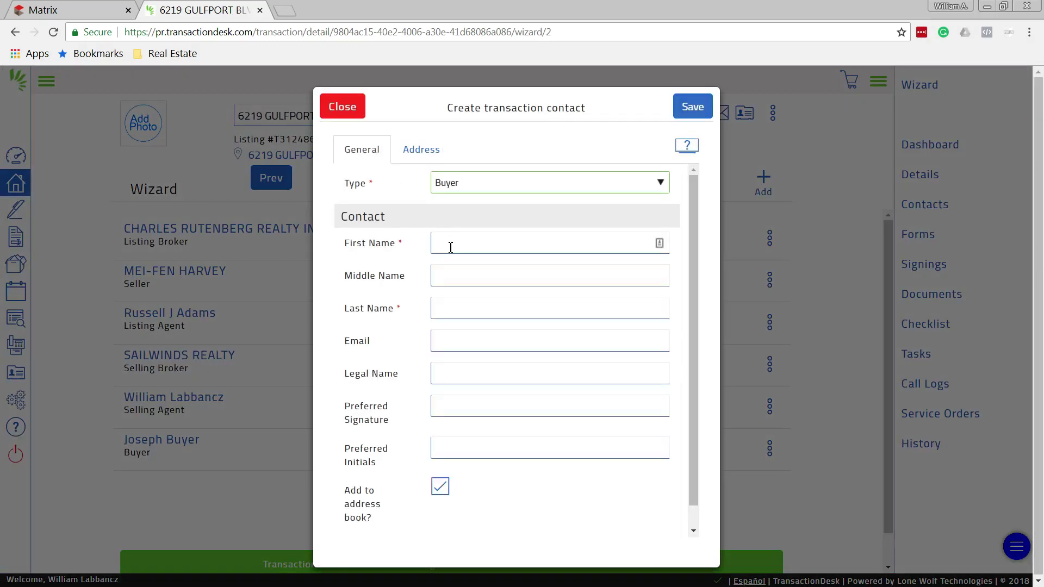
{"action": "left_click", "coordinate": [450, 242]}
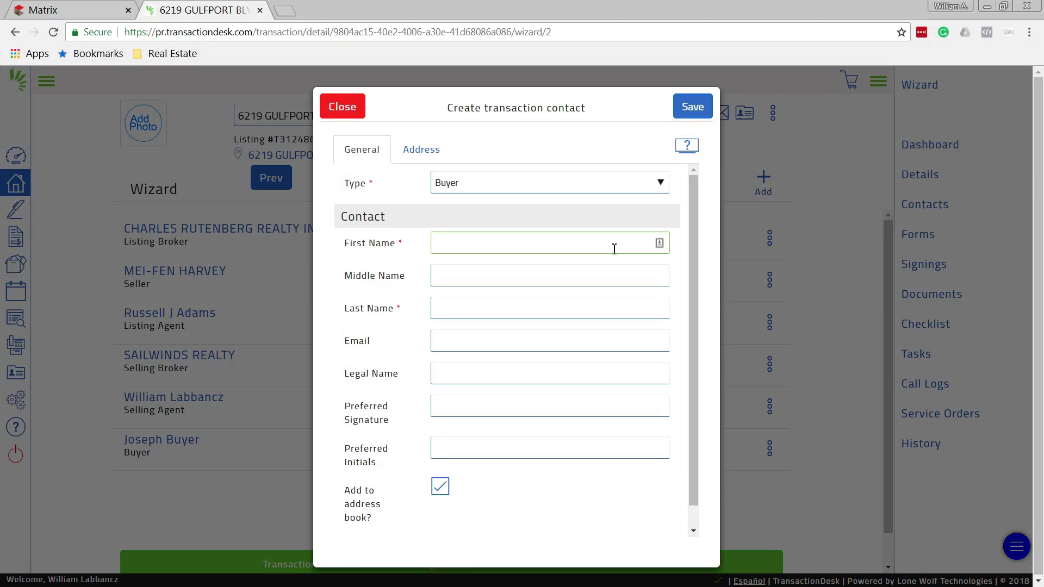
{"action": "type", "text": "Mary"}
{"action": "key", "text": "Tab"}
{"action": "key", "text": "Tab"}
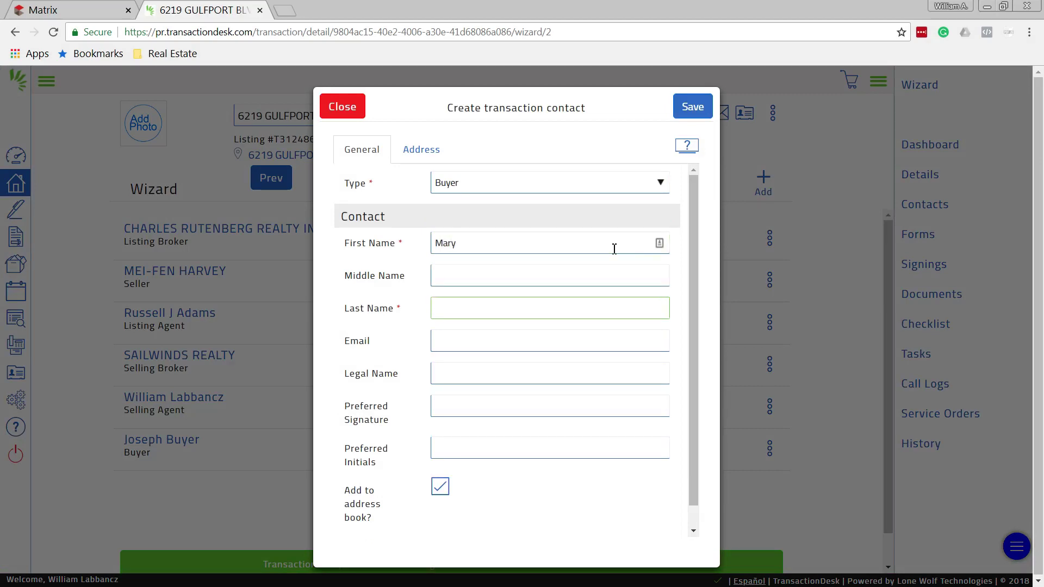
{"action": "type", "text": "Buyer"}
Enter the second buyer's e-mail, legal name and initials, then save the contact
{"action": "key", "text": "Tab"}
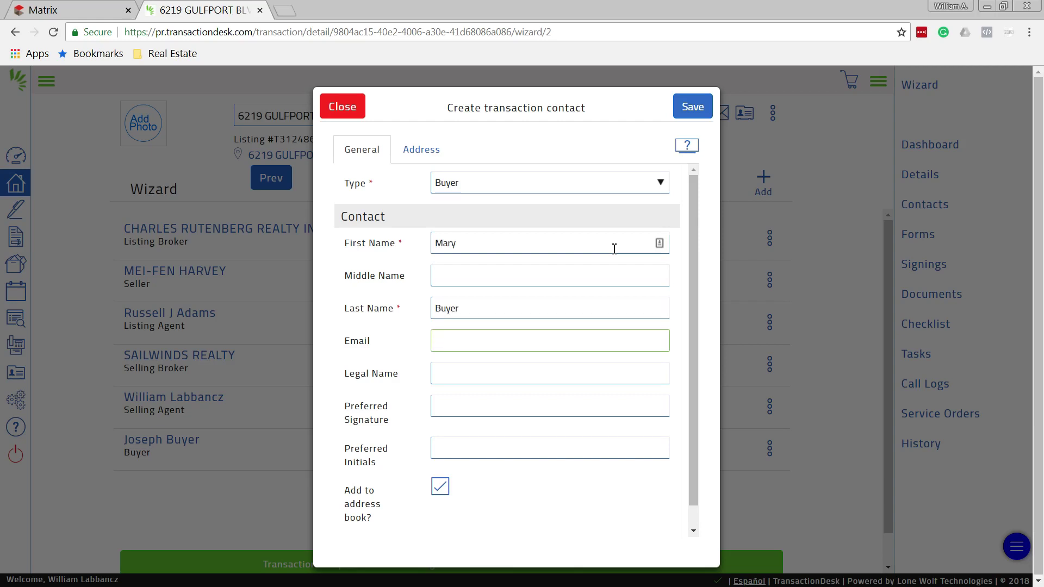
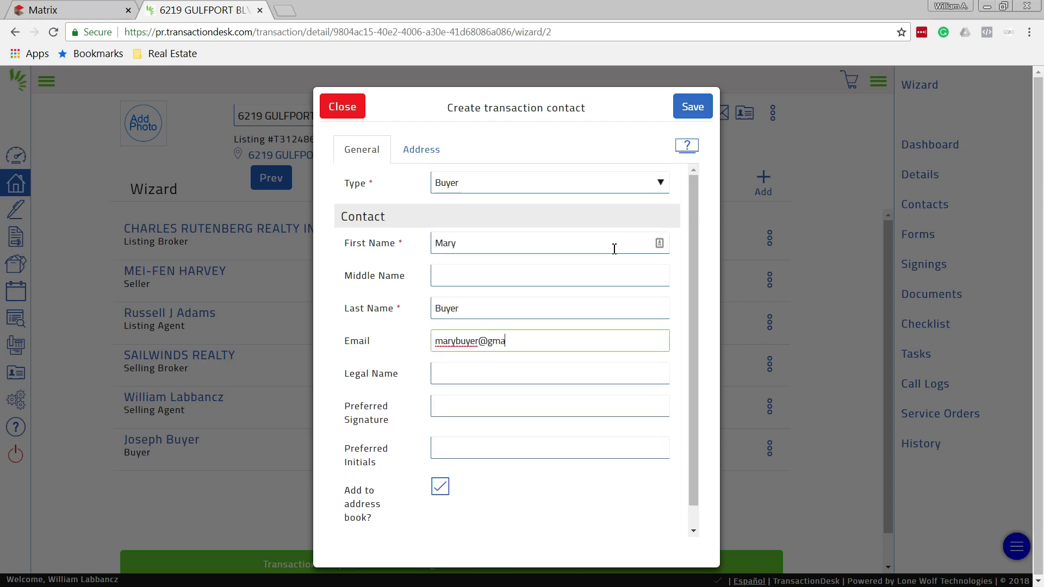
{"action": "key", "text": "Tab"}
{"action": "type", "text": "Mary"}
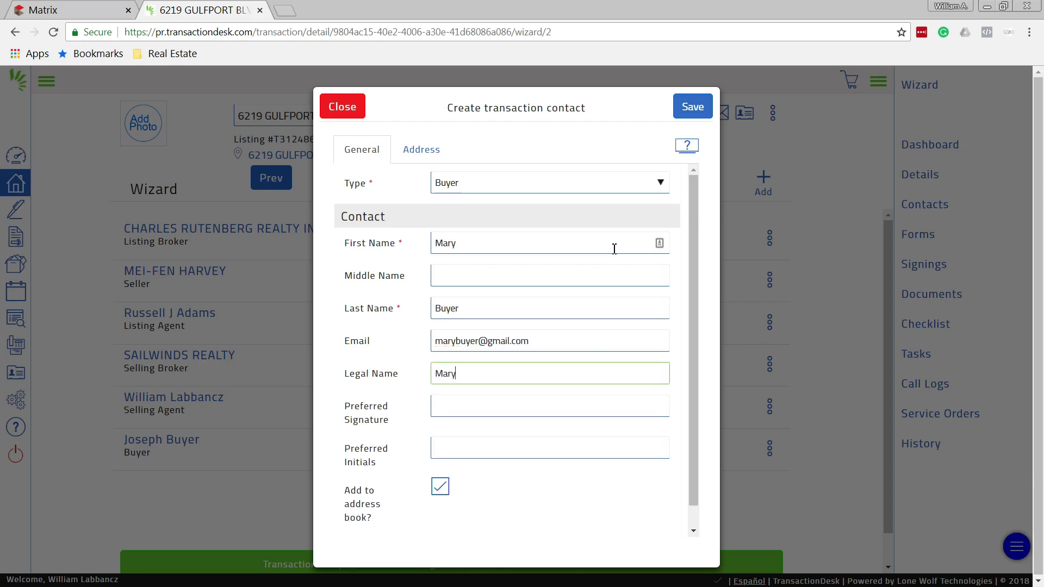
{"action": "type", "text": " Buyer"}
{"action": "key", "text": "Tab"}
{"action": "type", "text": "Mary Buyer"}
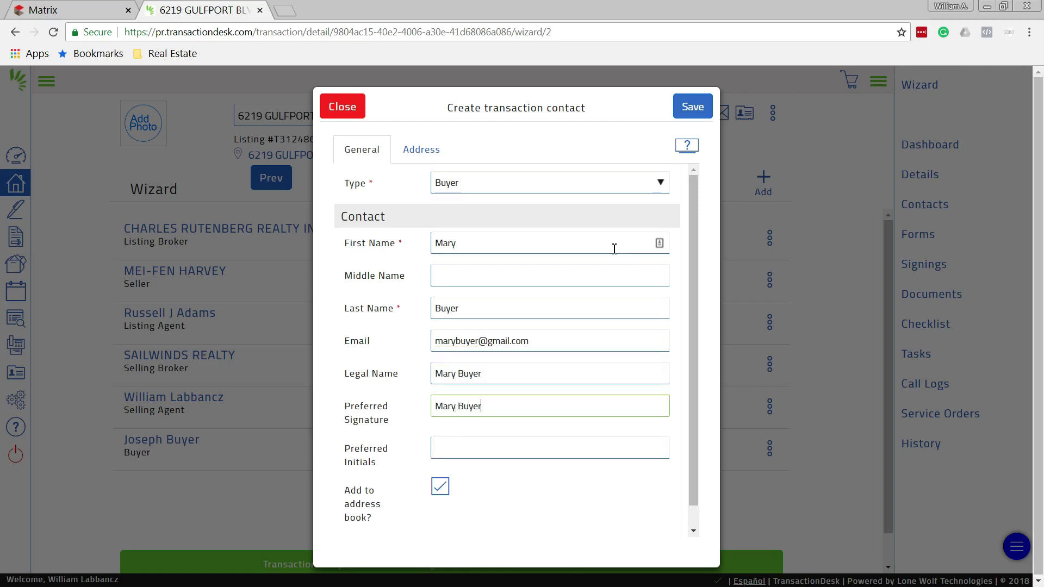
{"action": "key", "text": "Tab"}
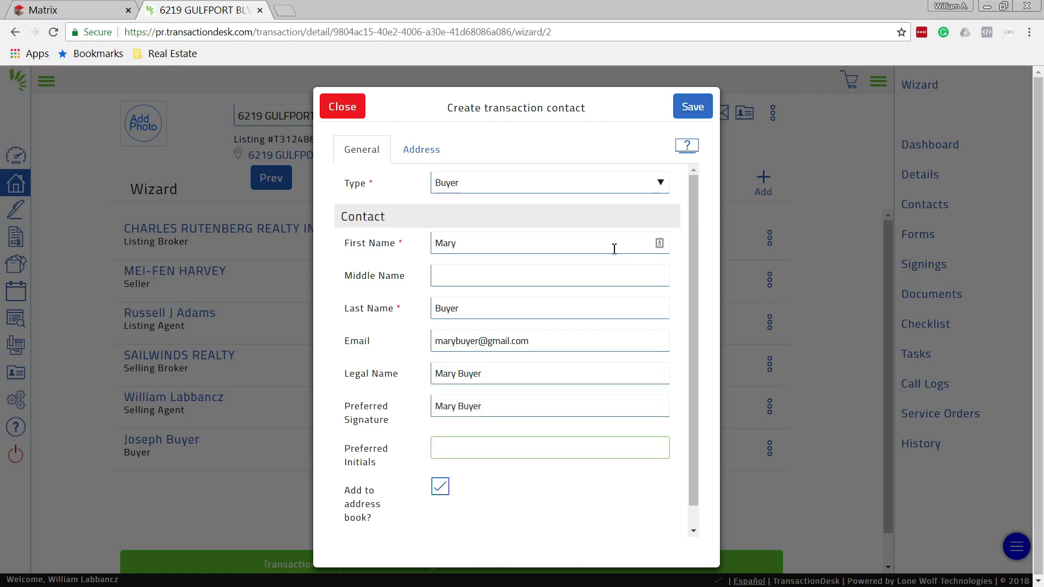
{"action": "type", "text": "MB"}
{"action": "left_click", "coordinate": [699, 107]}
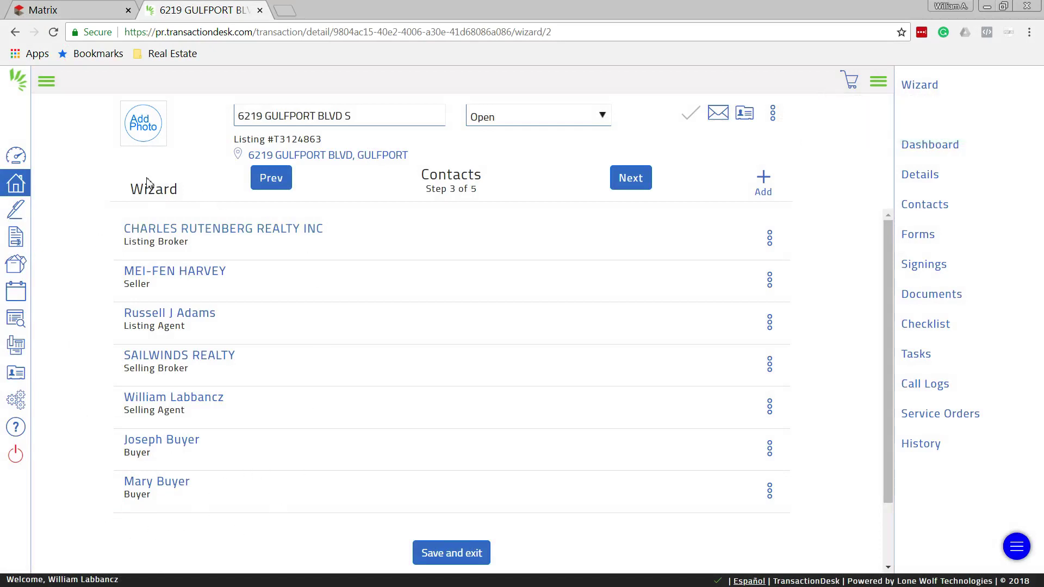
Advance the wizard from Contacts through Forms to the Documents step
{"action": "left_click", "coordinate": [637, 181]}
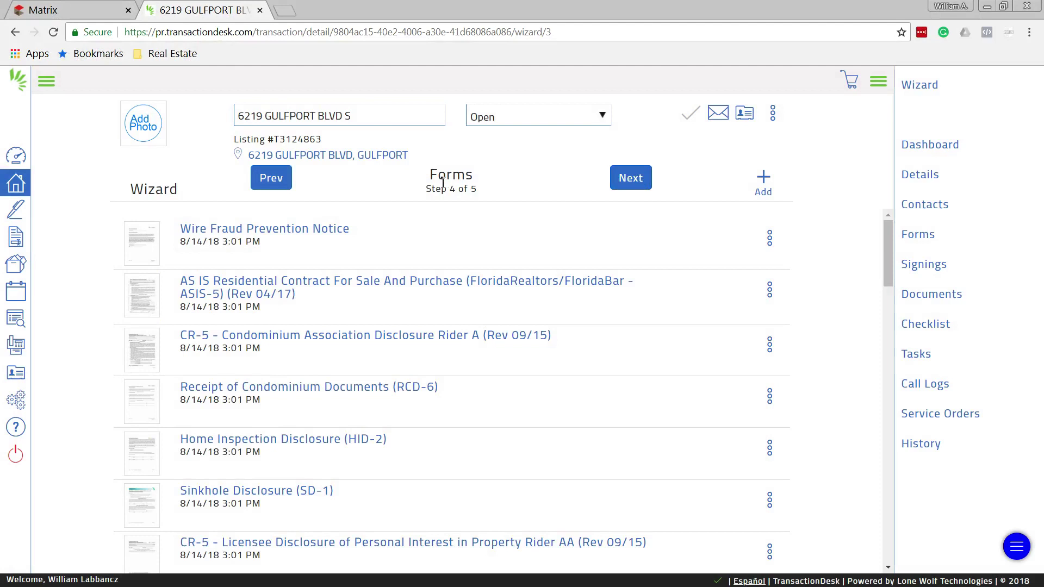
{"action": "left_click", "coordinate": [632, 181]}
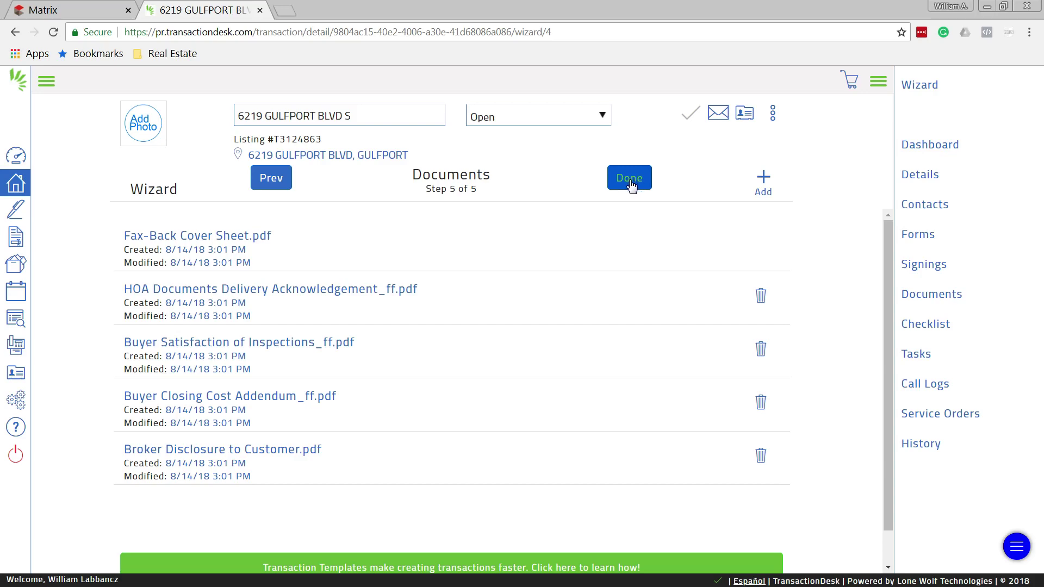
Upload Pre 1978.pdf to the transaction documents and finish the wizard
{"action": "left_click", "coordinate": [767, 185]}
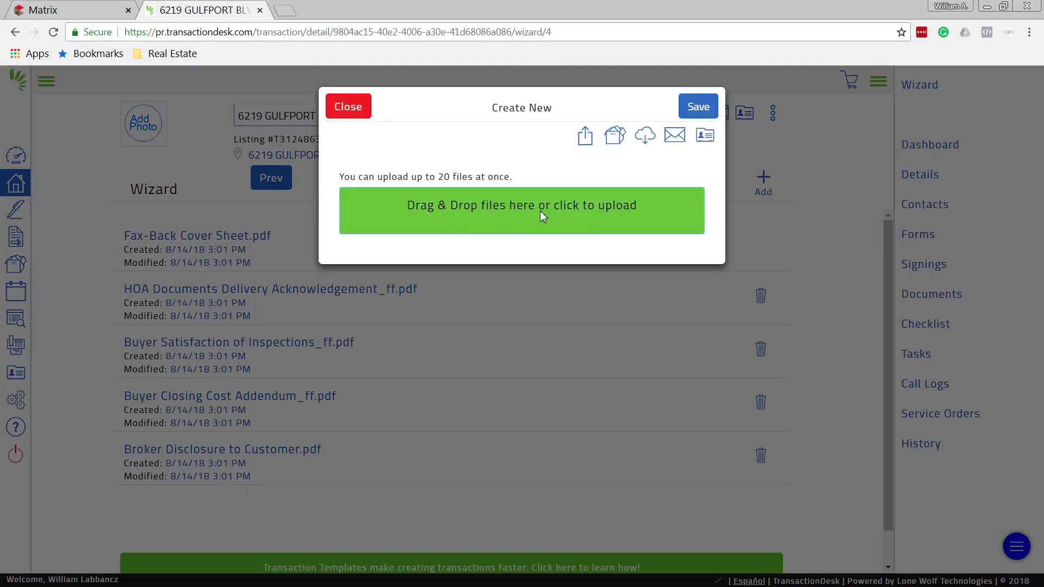
{"action": "left_click_drag", "start_coordinate": [570, 210], "coordinate": [598, 214]}
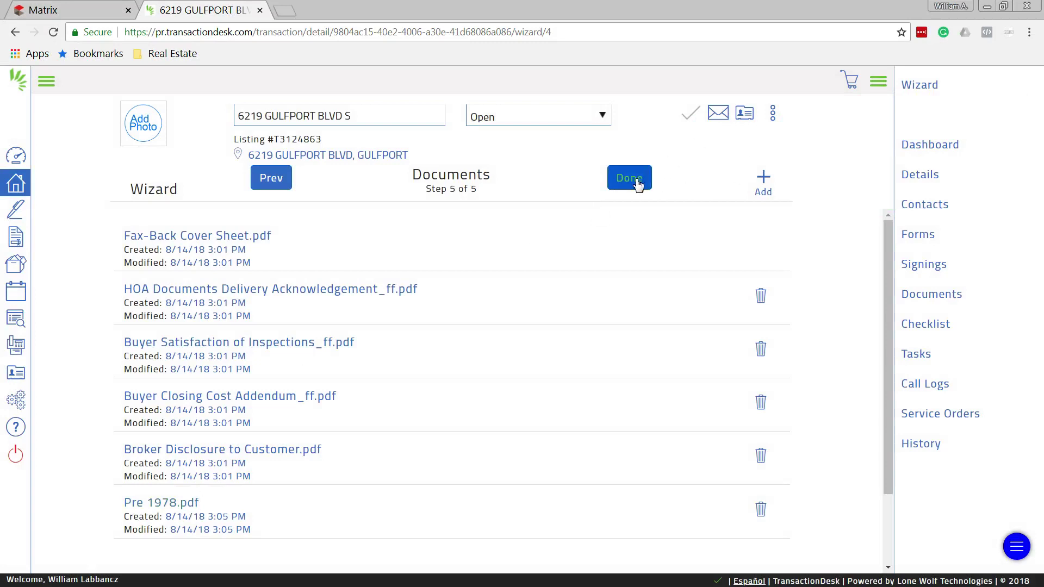
{"action": "left_click", "coordinate": [637, 183]}
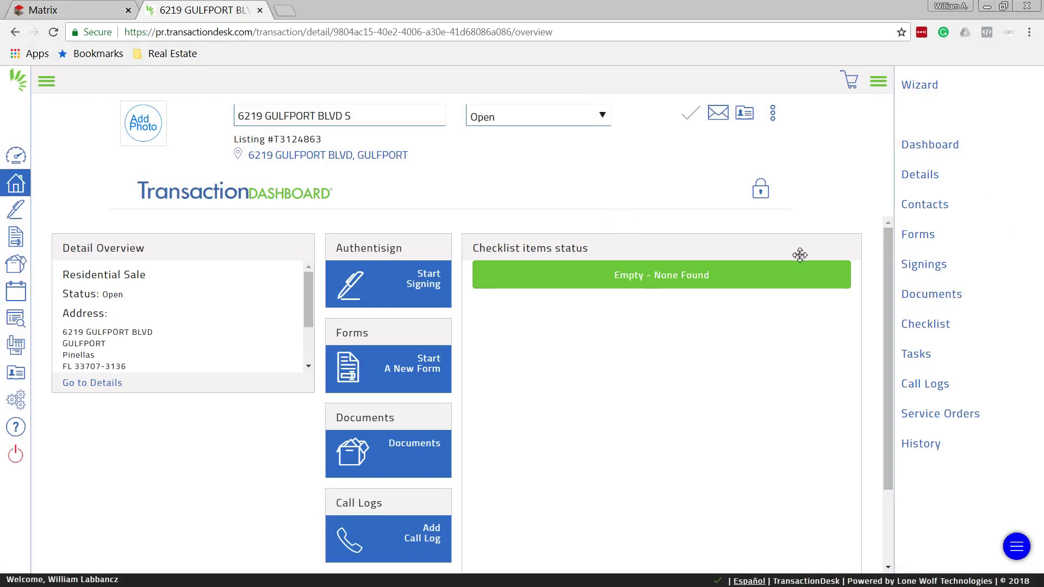
Bring up the transaction's Forms page from the dashboard sidebar
{"action": "left_click", "coordinate": [924, 244]}
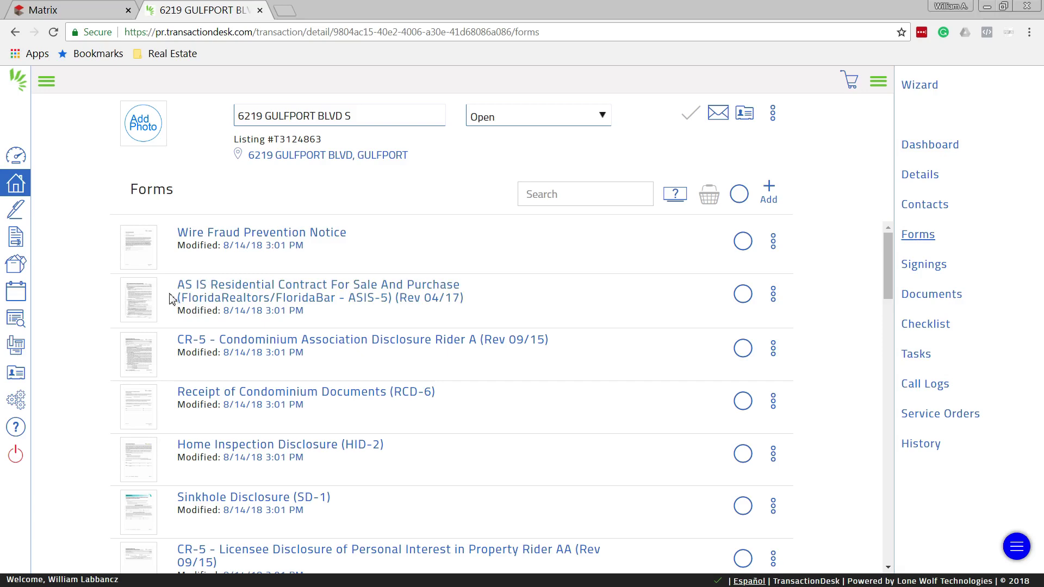
Load the AS IS Residential Contract For Sale And Purchase into the form editor
{"action": "left_click", "coordinate": [242, 293]}
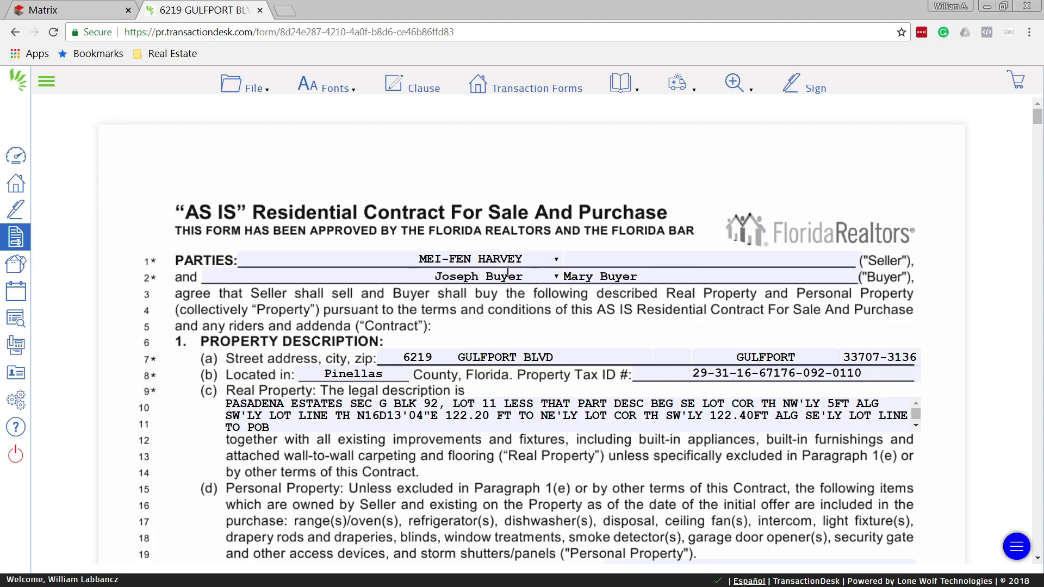
Join the two buyer names with 'and' and enter 'asher and' as excluded items
{"action": "left_click", "coordinate": [557, 280]}
{"action": "left_click", "coordinate": [549, 309]}
{"action": "scroll", "coordinate": [572, 304], "scroll_direction": "down", "scroll_amount": 6}
{"action": "left_click", "coordinate": [589, 281]}
{"action": "type", "text": "asher and dryer"}
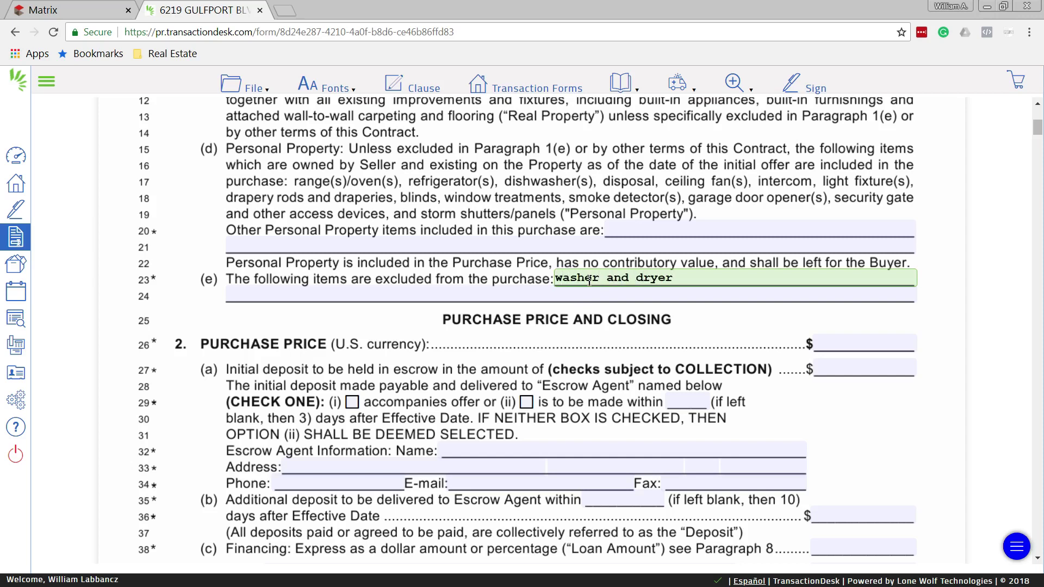
Enter a 200,000 purchase price, 2,000 initial deposit and 96.5% financing
{"action": "left_click", "coordinate": [866, 348]}
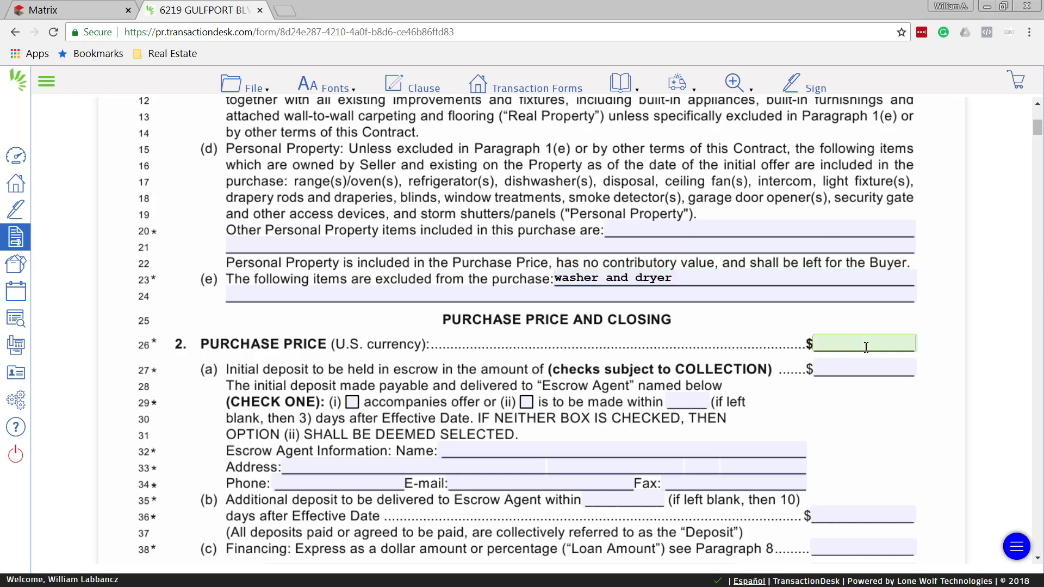
{"action": "type", "text": "200,000"}
{"action": "key", "text": "Tab"}
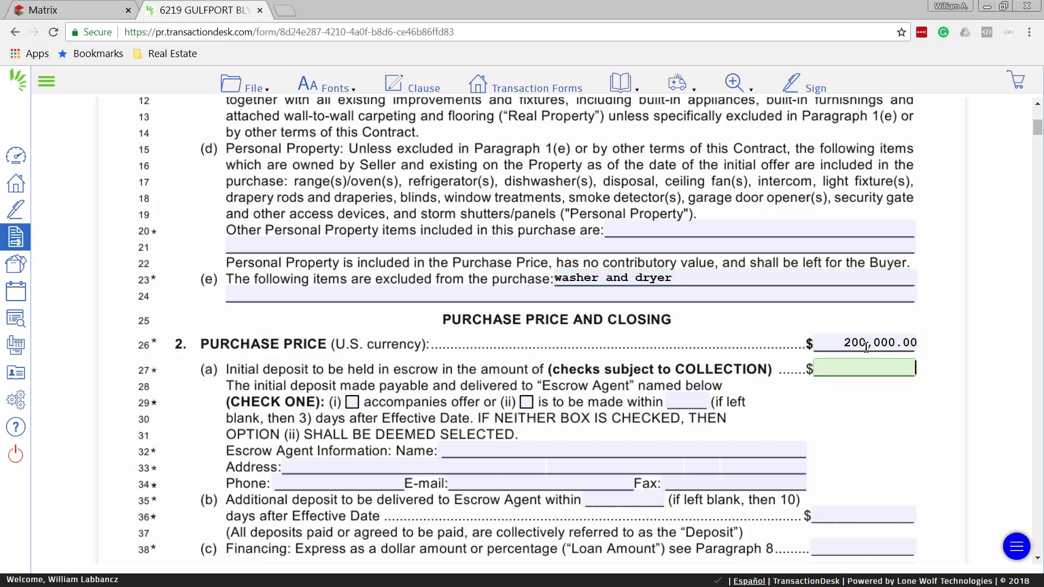
{"action": "type", "text": "2,000"}
{"action": "key", "text": "Tab"}
{"action": "scroll", "coordinate": [866, 347], "scroll_direction": "down", "scroll_amount": 4}
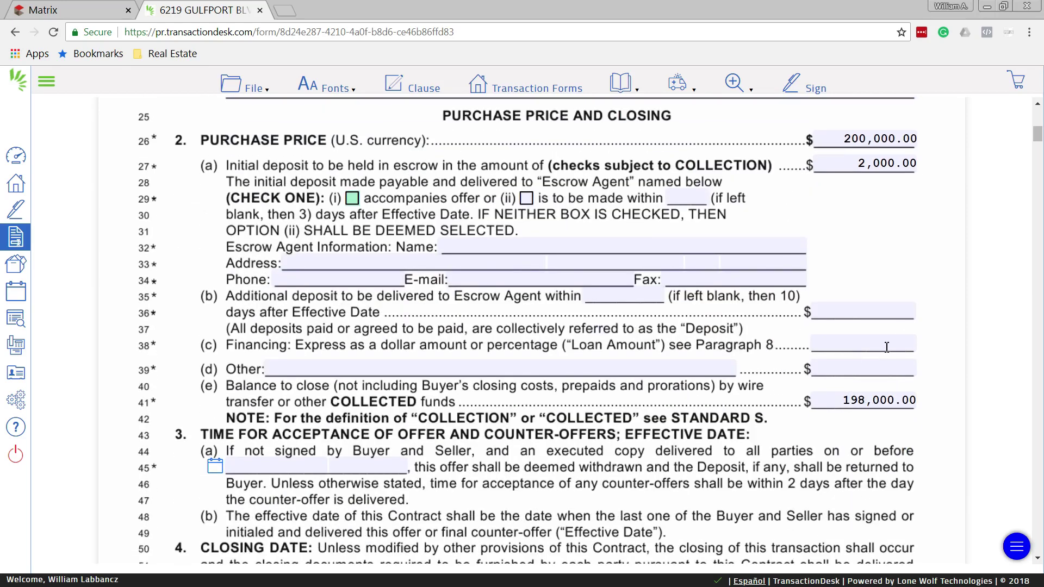
{"action": "left_click", "coordinate": [887, 348]}
{"action": "type", "text": "96.5%"}
{"action": "key", "text": "Tab"}
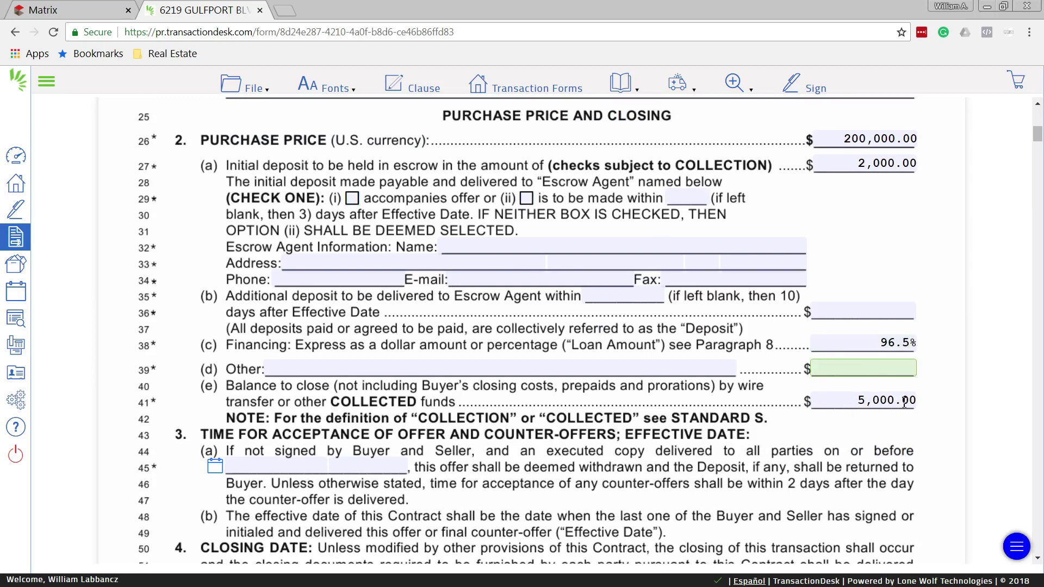
Set the acceptance deadline to 08/16/2018 and the Closing Date to 10/31/18
{"action": "scroll", "coordinate": [215, 451], "scroll_direction": "down", "scroll_amount": 2}
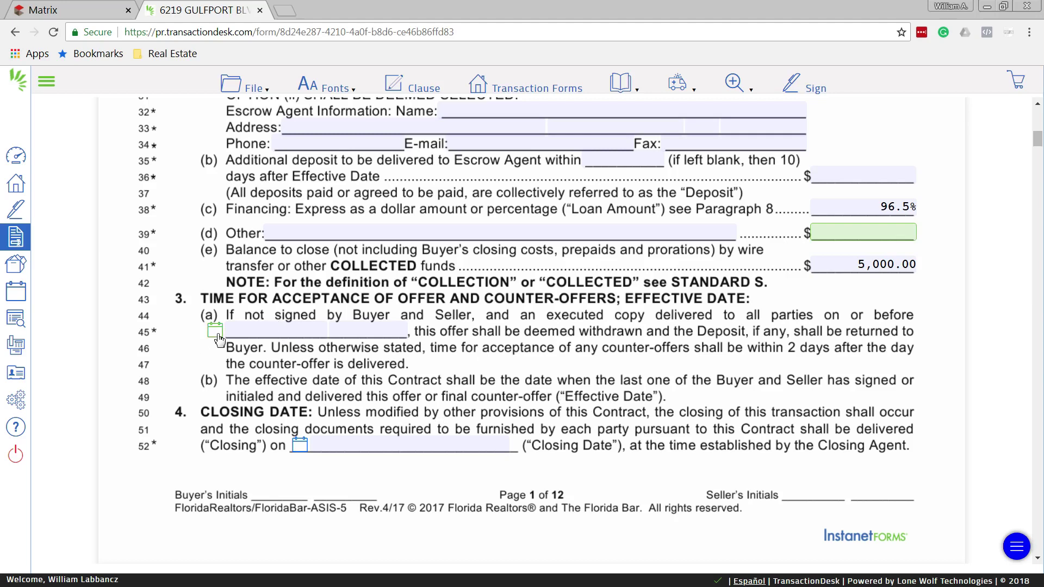
{"action": "left_click", "coordinate": [215, 331]}
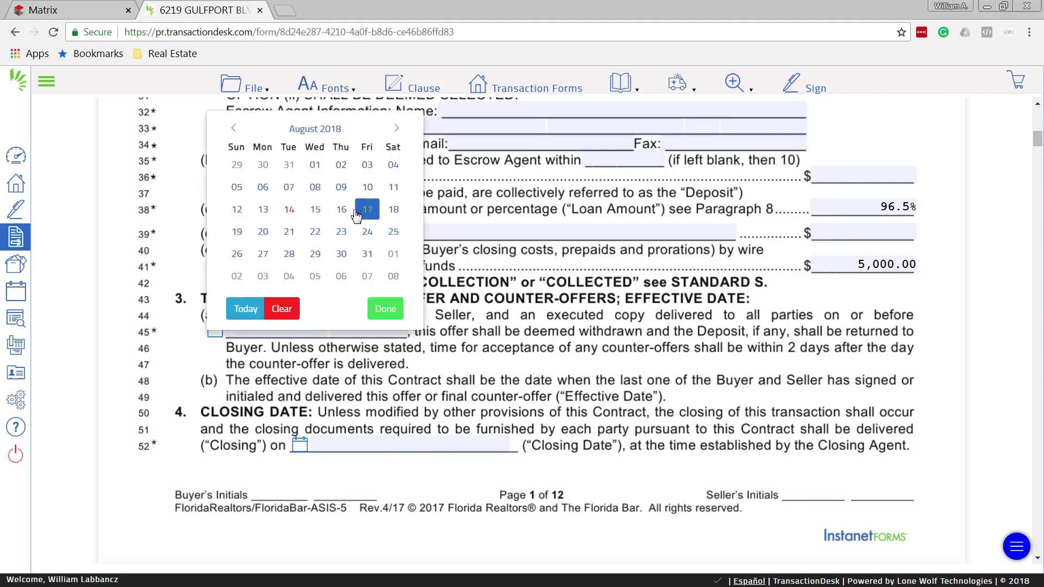
{"action": "left_click", "coordinate": [342, 210]}
{"action": "left_click", "coordinate": [299, 445]}
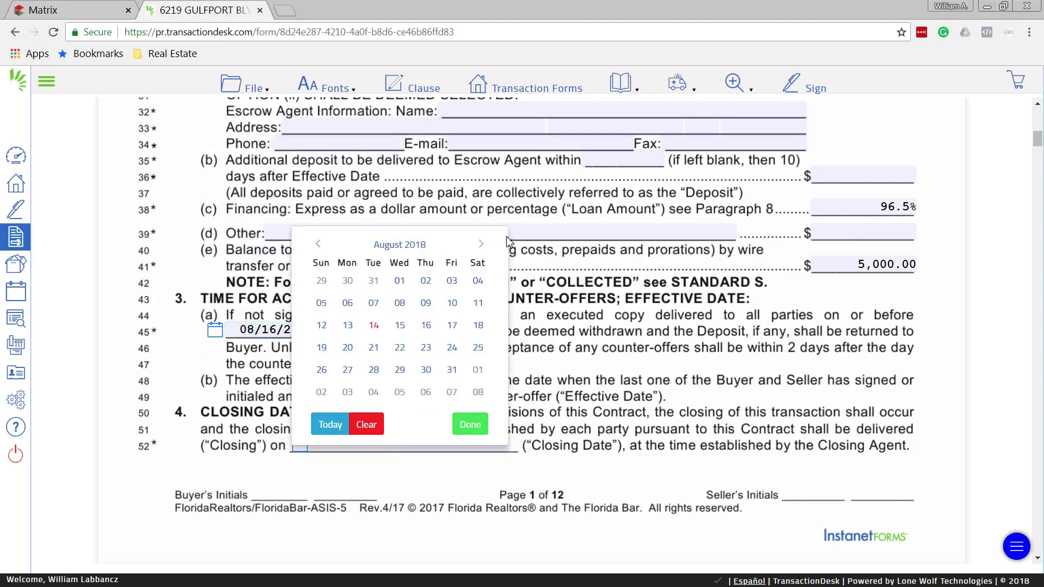
{"action": "left_click", "coordinate": [480, 243]}
{"action": "left_click", "coordinate": [481, 244]}
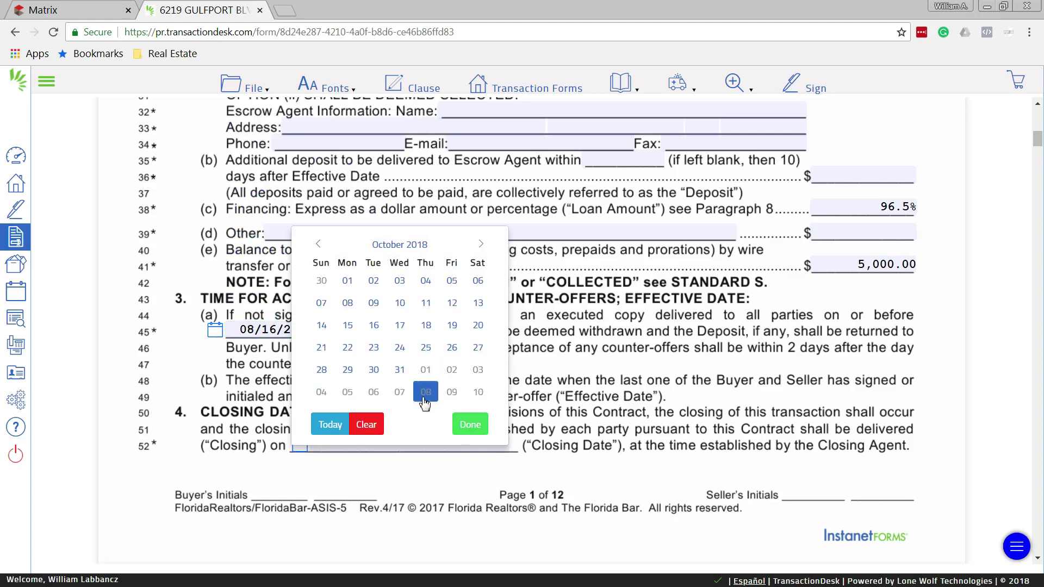
{"action": "left_click", "coordinate": [399, 369]}
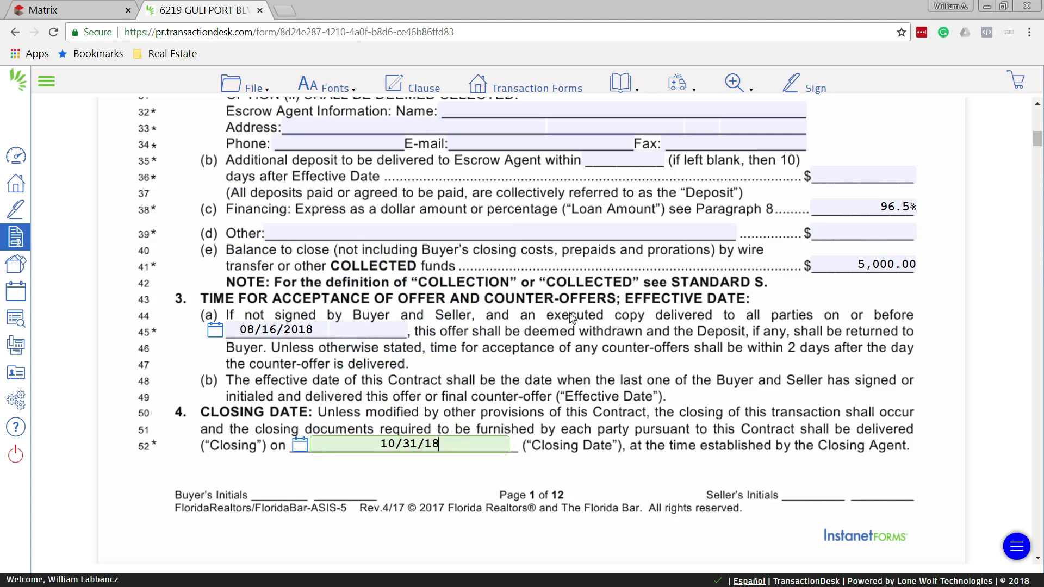
{"action": "left_click", "coordinate": [519, 354]}
{"action": "scroll", "coordinate": [503, 342], "scroll_direction": "down", "scroll_amount": 1}
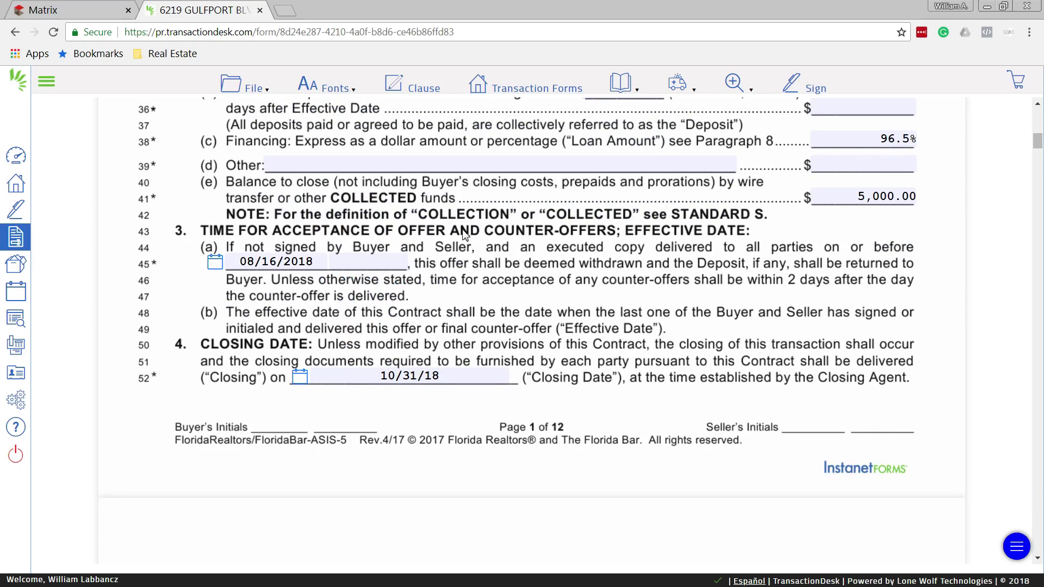
Save the AS IS Residential Contract and exit back to the transaction's Forms list
{"action": "left_click", "coordinate": [253, 89]}
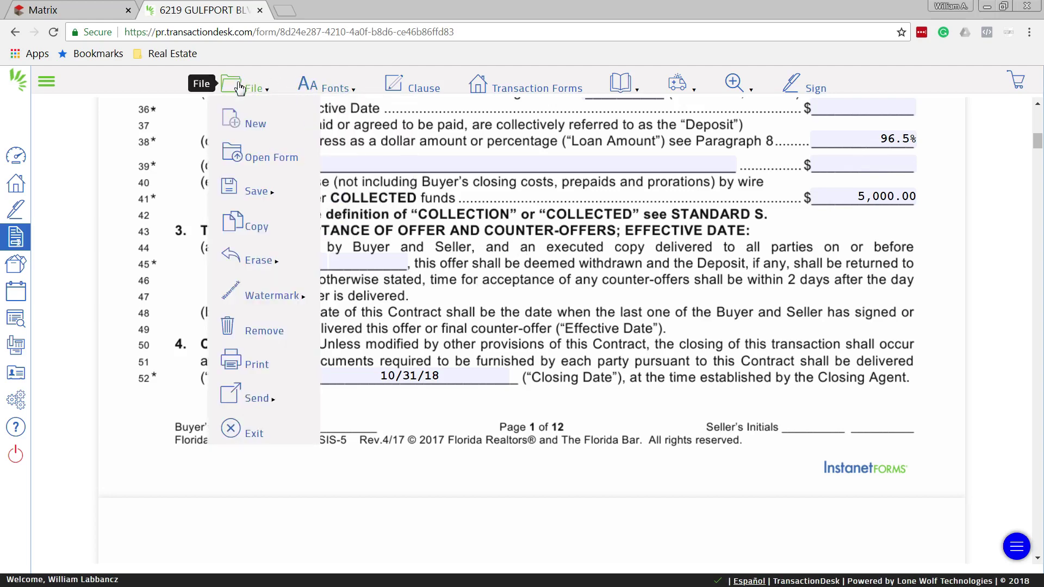
{"action": "mouse_move", "coordinate": [253, 195]}
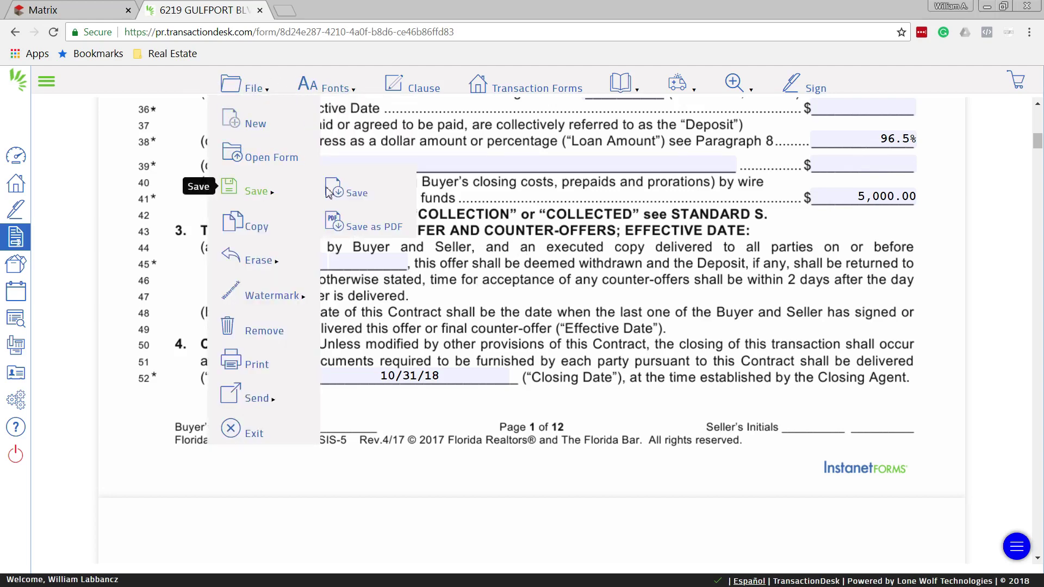
{"action": "left_click", "coordinate": [356, 193]}
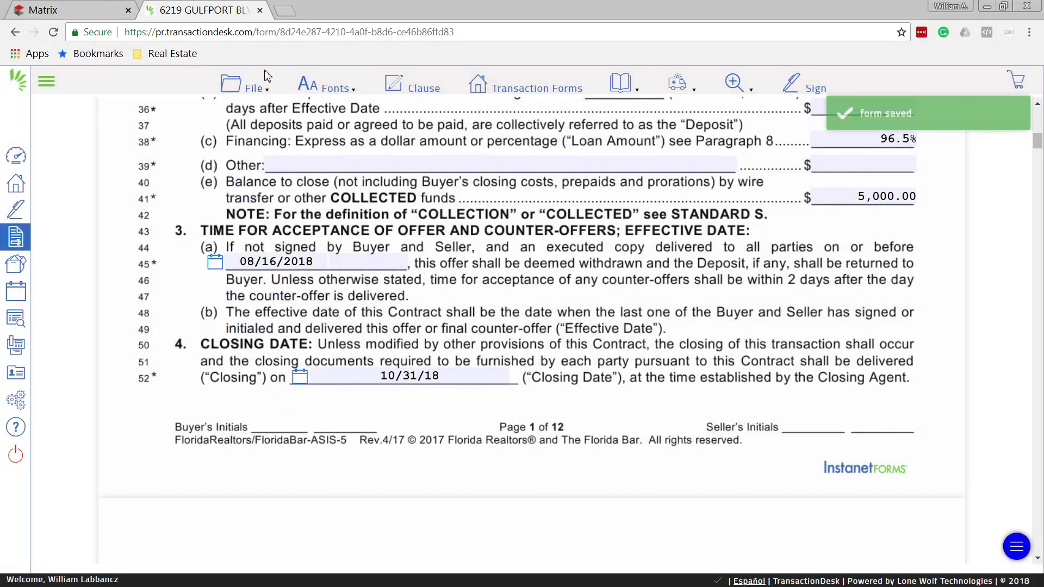
{"action": "left_click", "coordinate": [262, 85]}
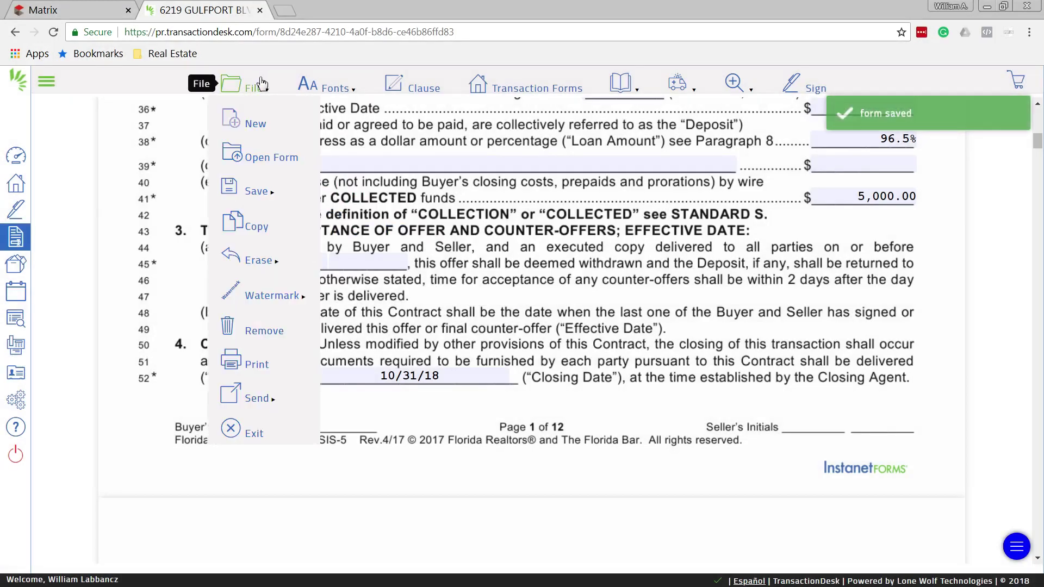
{"action": "left_click", "coordinate": [249, 435]}
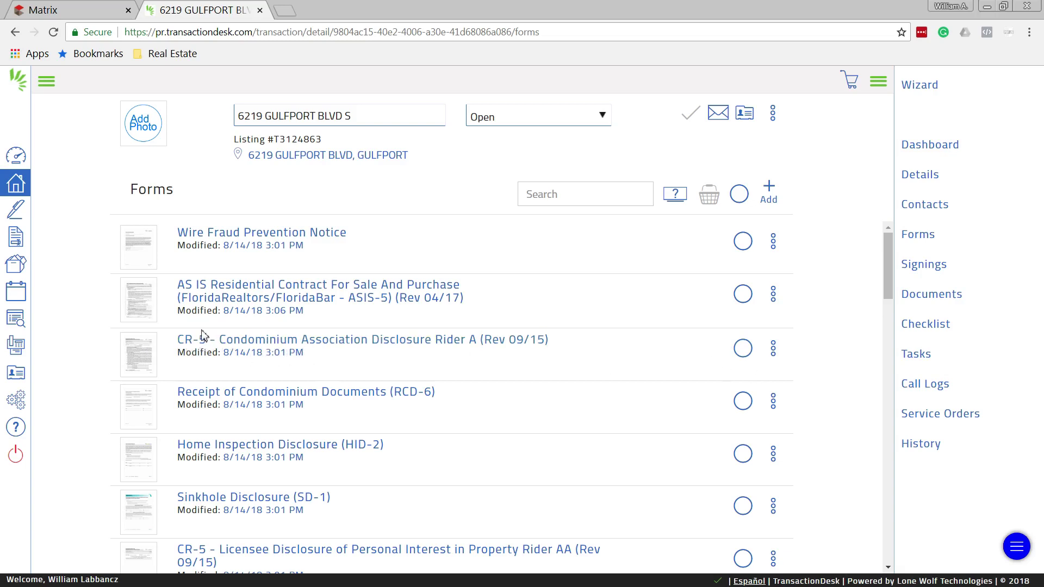
Select CR-5 Rider A, RCD-6 and SD-1, and delete them from the basket, confirming Yes
{"action": "left_click", "coordinate": [742, 351]}
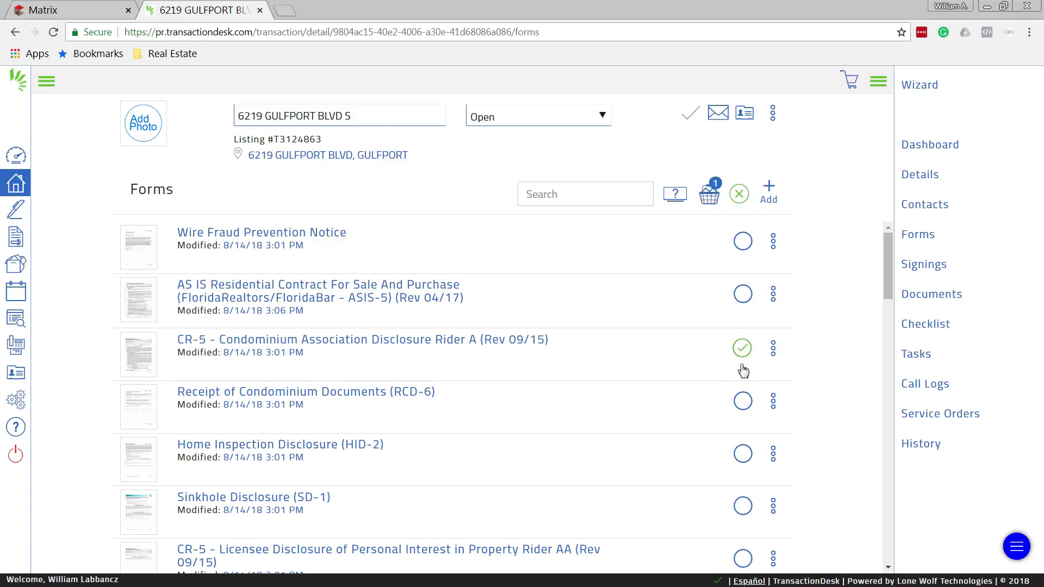
{"action": "left_click", "coordinate": [743, 412]}
{"action": "scroll", "coordinate": [742, 415], "scroll_direction": "down", "scroll_amount": 1}
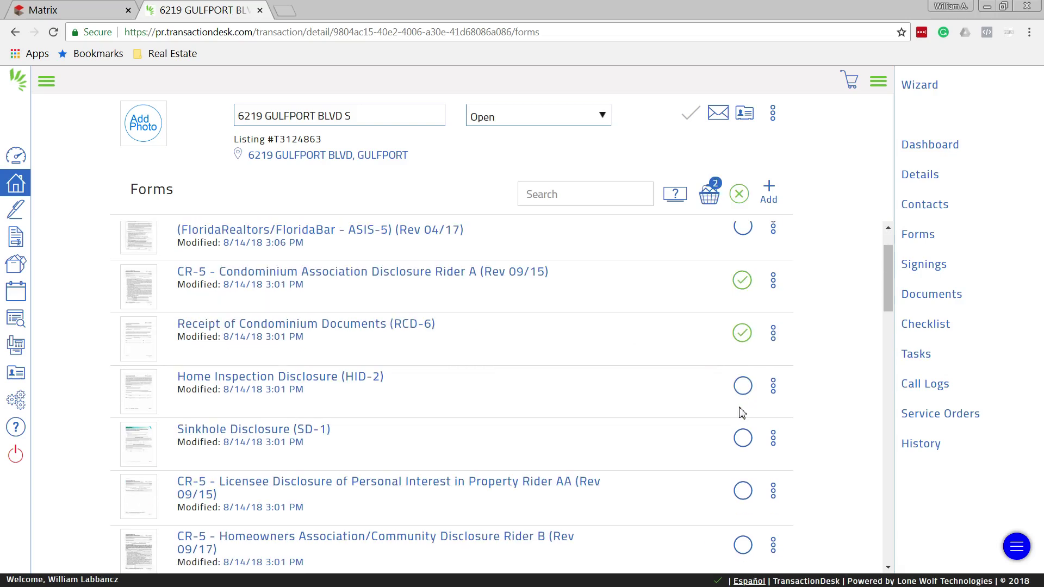
{"action": "left_click", "coordinate": [743, 439]}
{"action": "left_click", "coordinate": [709, 197]}
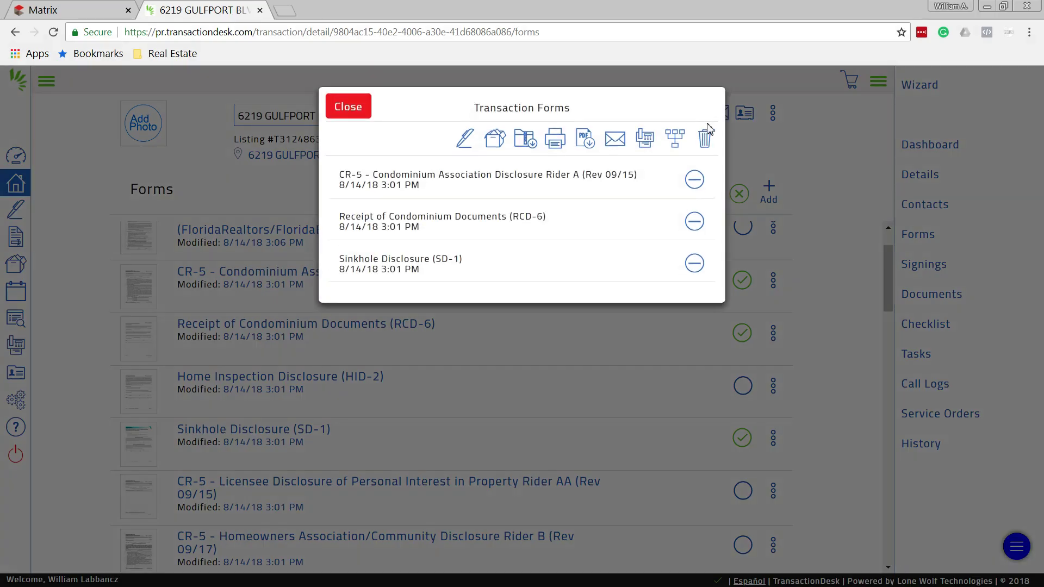
{"action": "left_click", "coordinate": [705, 143]}
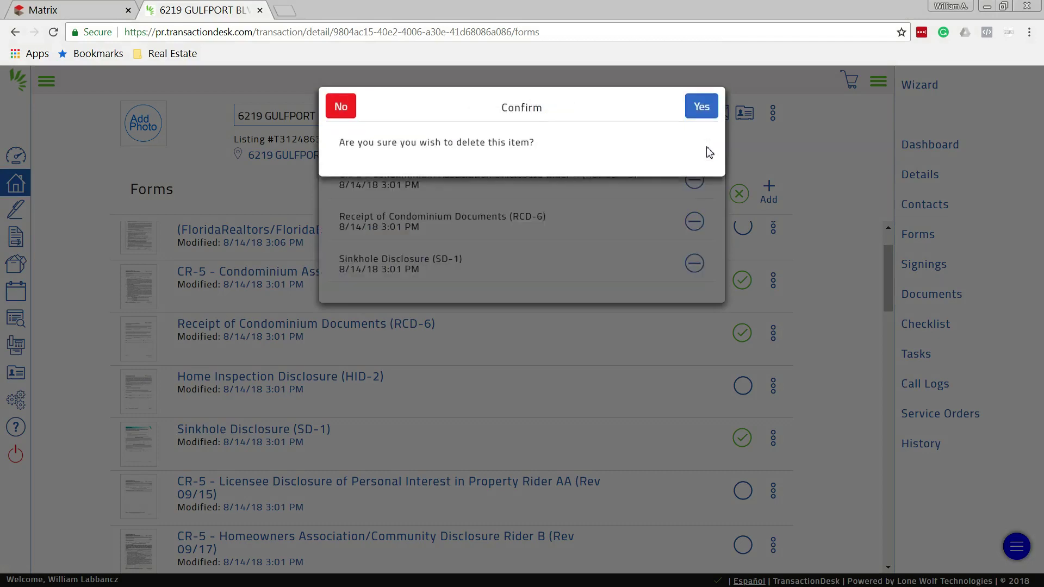
{"action": "left_click", "coordinate": [706, 107]}
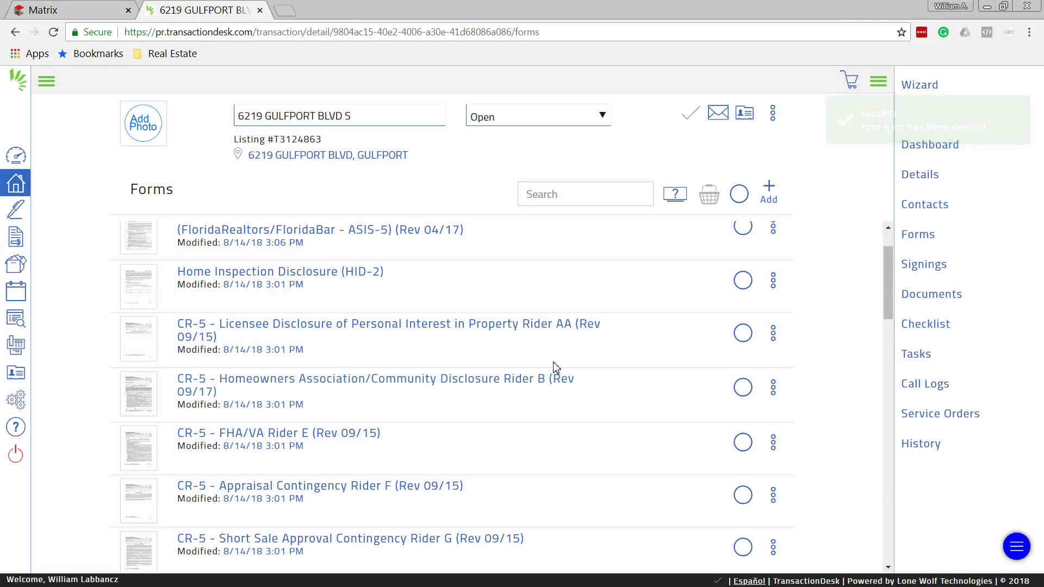
{"action": "scroll", "coordinate": [562, 395], "scroll_direction": "up", "scroll_amount": 1}
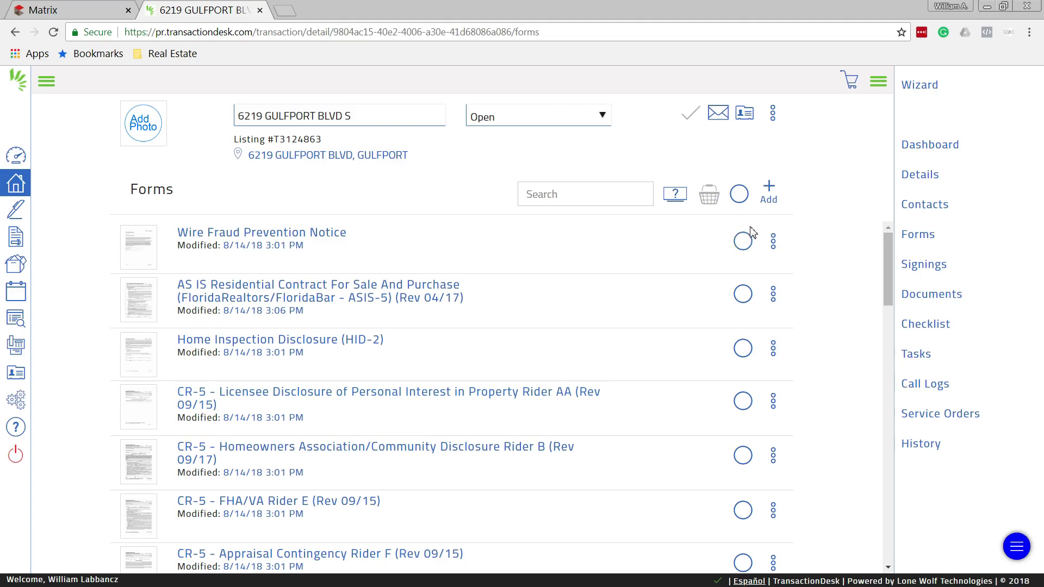
Search the form library for 'sinkhole', add Sinkhole Disclosure (SD-1), and check it in the Forms list
{"action": "left_click", "coordinate": [773, 188]}
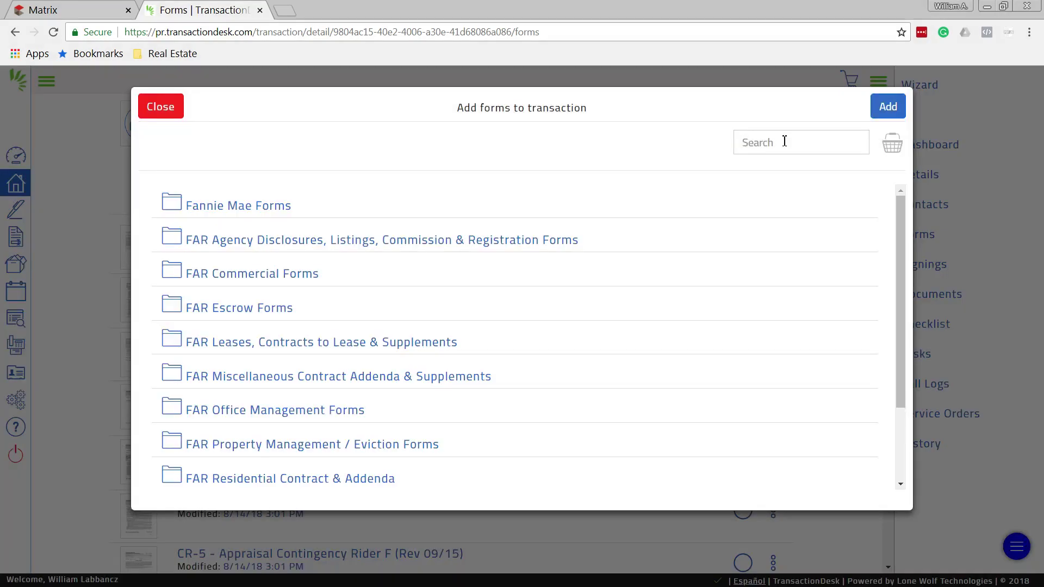
{"action": "left_click", "coordinate": [785, 141]}
{"action": "type", "text": "sinkhole"}
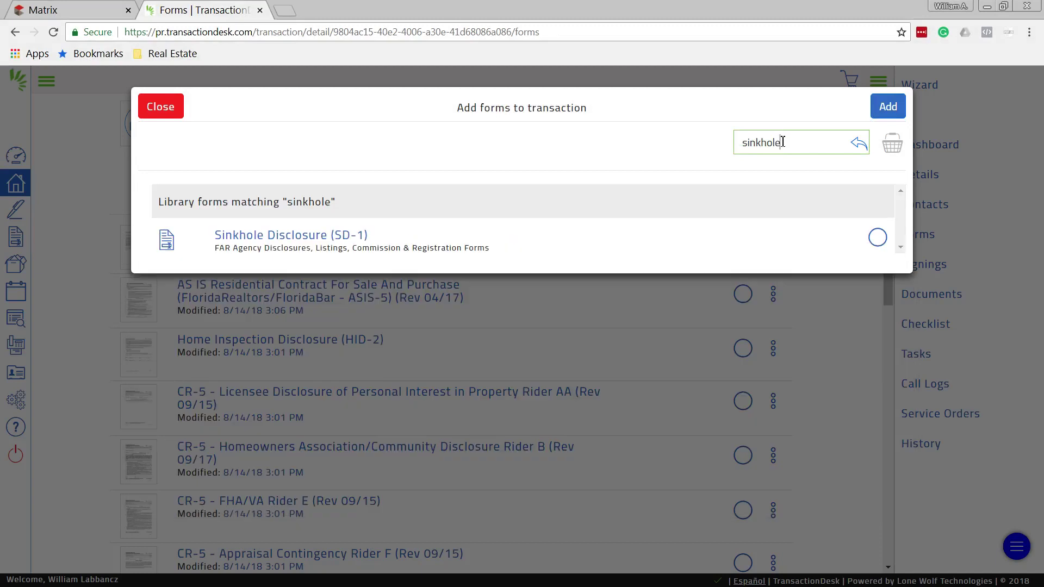
{"action": "left_click", "coordinate": [880, 240]}
{"action": "left_click", "coordinate": [879, 240]}
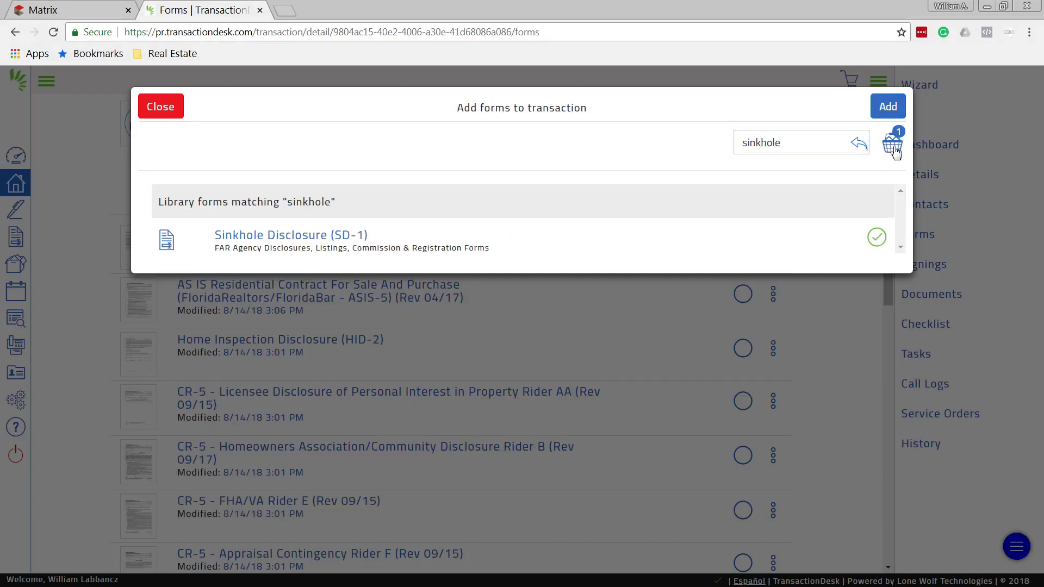
{"action": "left_click", "coordinate": [888, 108]}
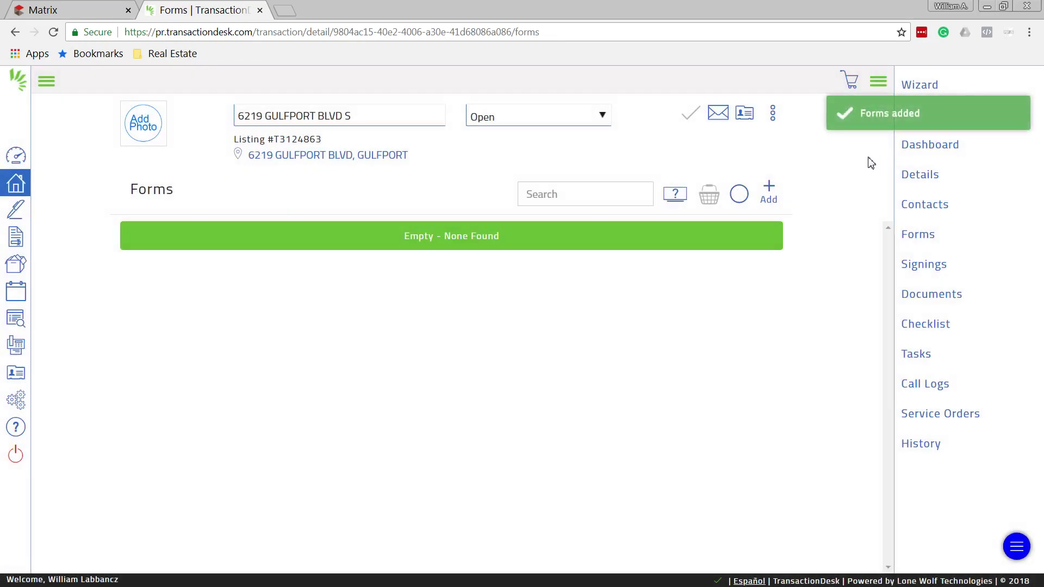
{"action": "scroll", "coordinate": [337, 338], "scroll_direction": "down", "scroll_amount": 1}
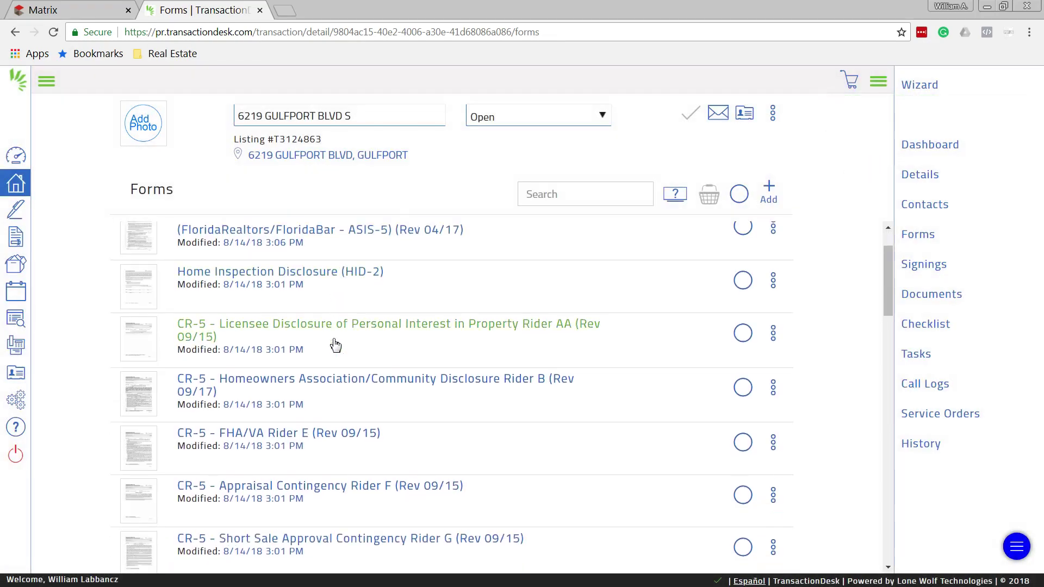
{"action": "scroll", "coordinate": [335, 346], "scroll_direction": "down", "scroll_amount": 5}
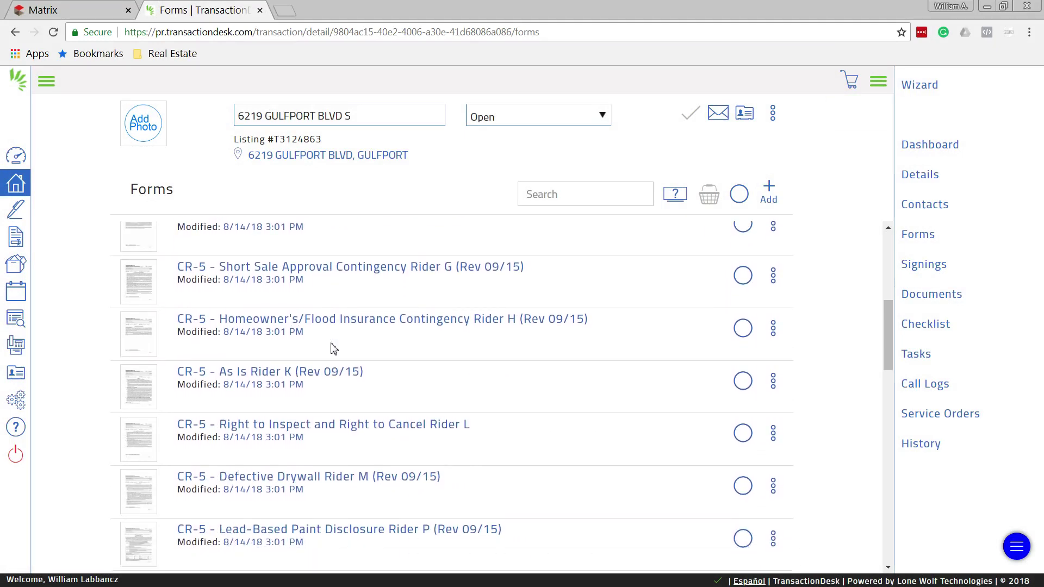
{"action": "scroll", "coordinate": [334, 349], "scroll_direction": "down", "scroll_amount": 6}
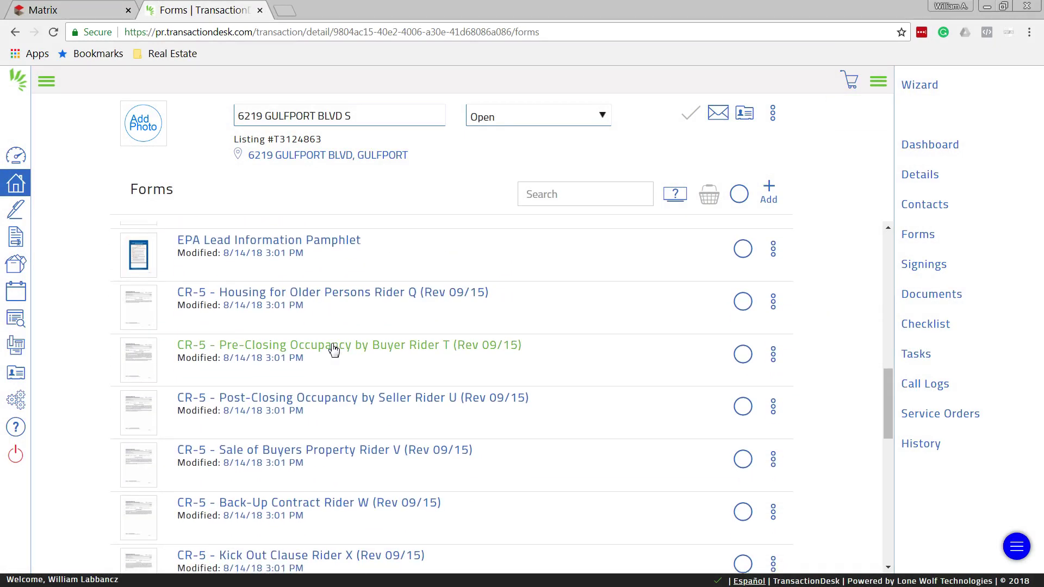
{"action": "scroll", "coordinate": [334, 349], "scroll_direction": "down", "scroll_amount": 5}
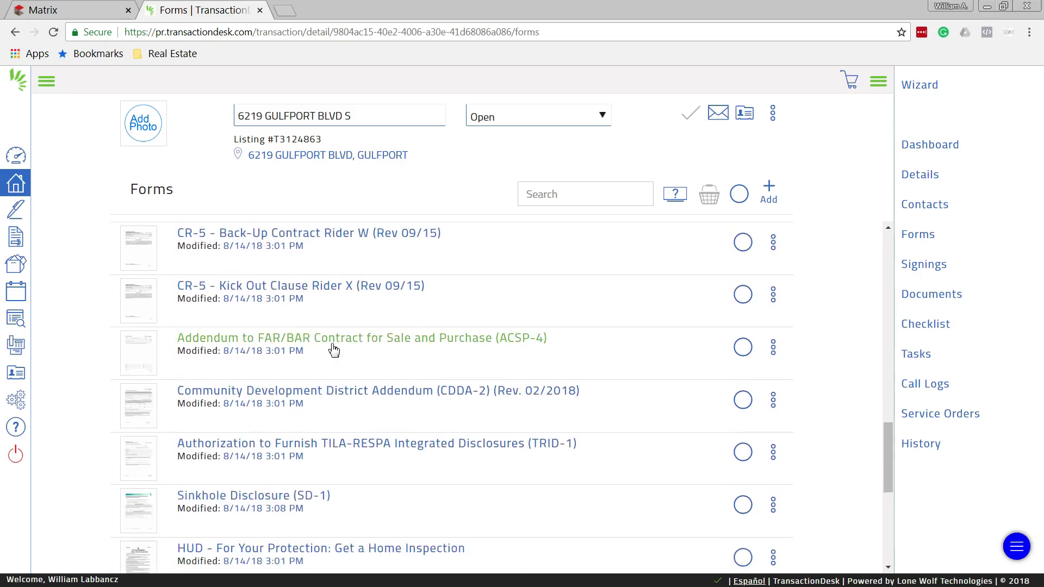
{"action": "scroll", "coordinate": [334, 348], "scroll_direction": "down", "scroll_amount": 1}
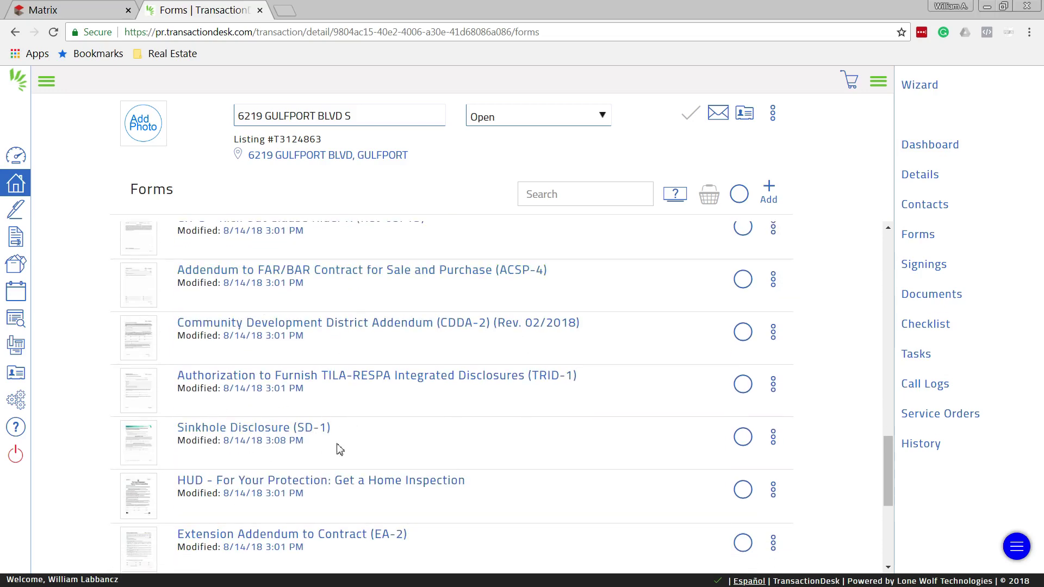
{"action": "scroll", "coordinate": [397, 427], "scroll_direction": "up", "scroll_amount": 15}
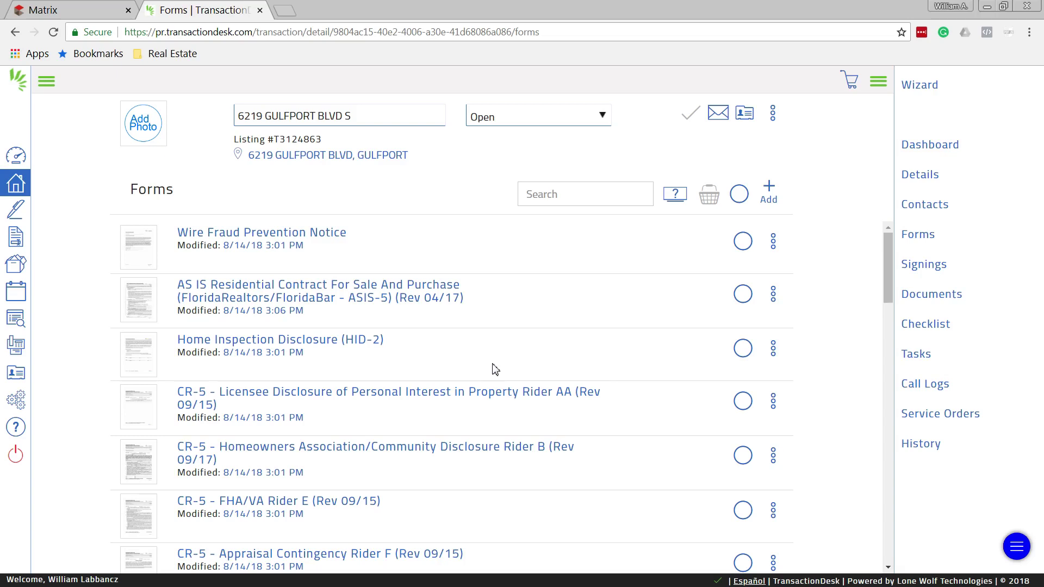
Basket the AS IS contract with CR-5 FHA/VA Rider E and send them to Authentisign
{"action": "left_click", "coordinate": [743, 294]}
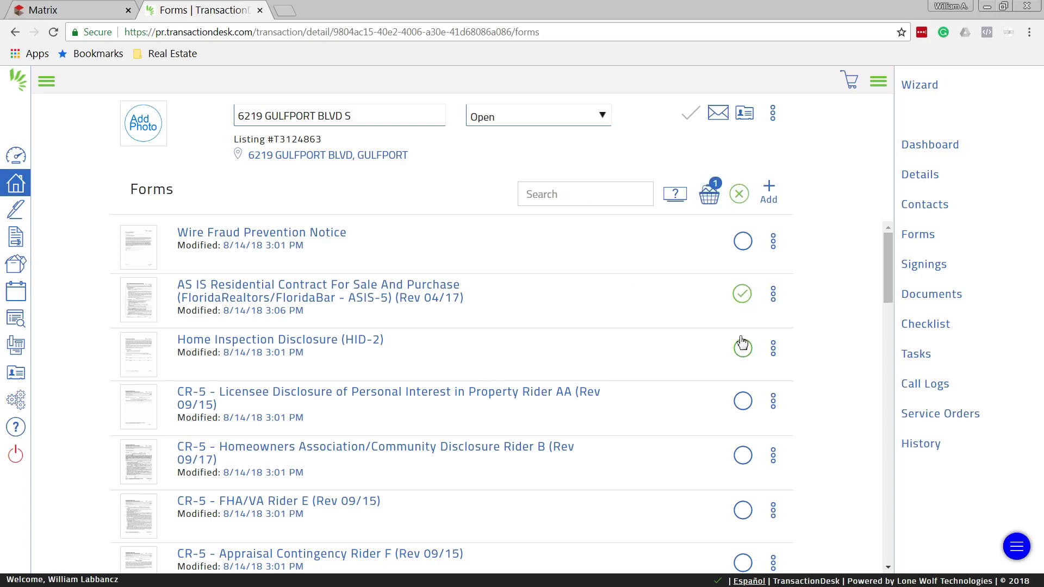
{"action": "scroll", "coordinate": [731, 426], "scroll_direction": "down", "scroll_amount": 2}
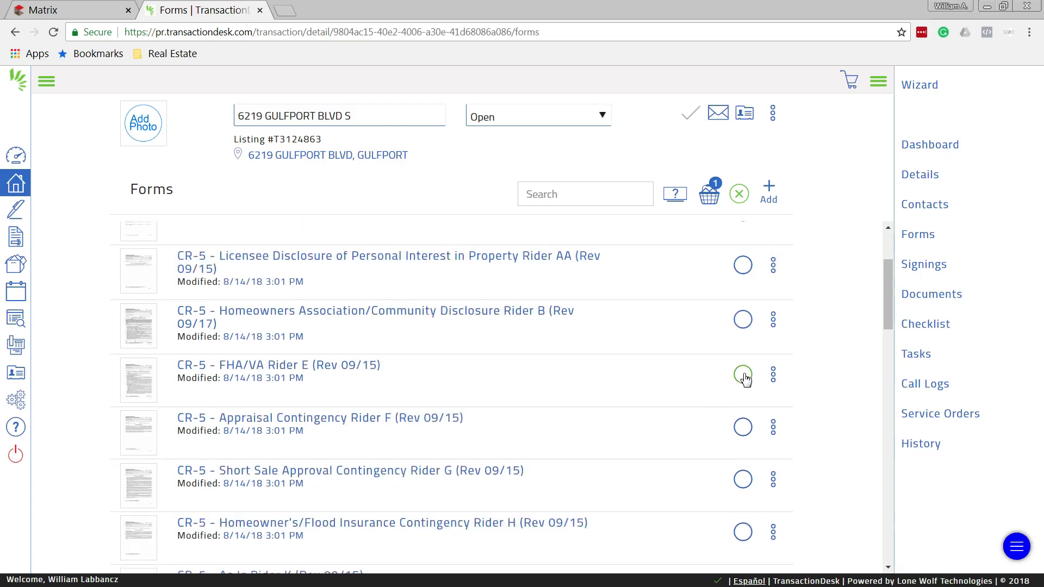
{"action": "left_click", "coordinate": [746, 375]}
{"action": "left_click", "coordinate": [709, 196]}
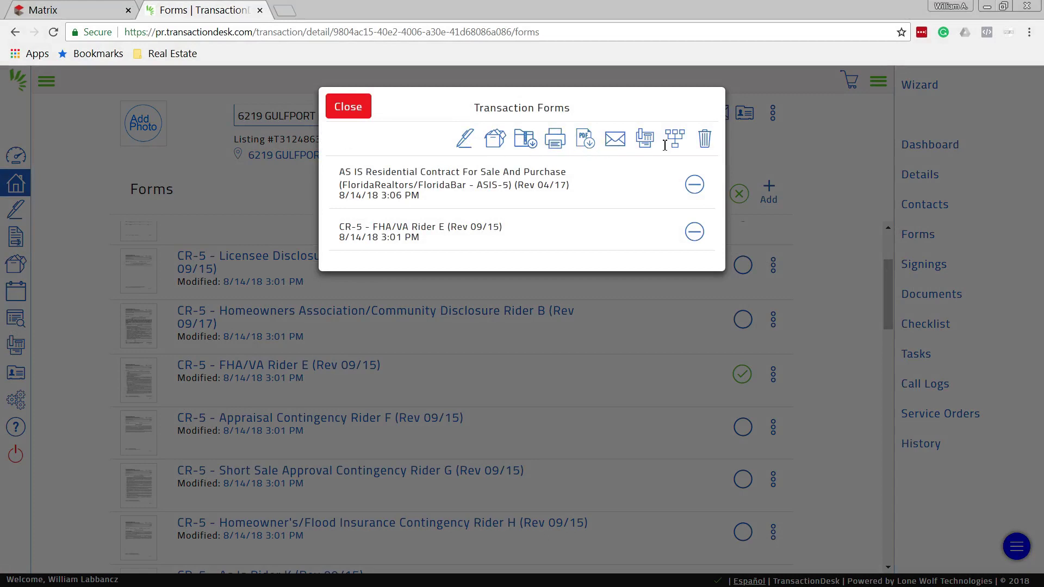
{"action": "left_click", "coordinate": [466, 144]}
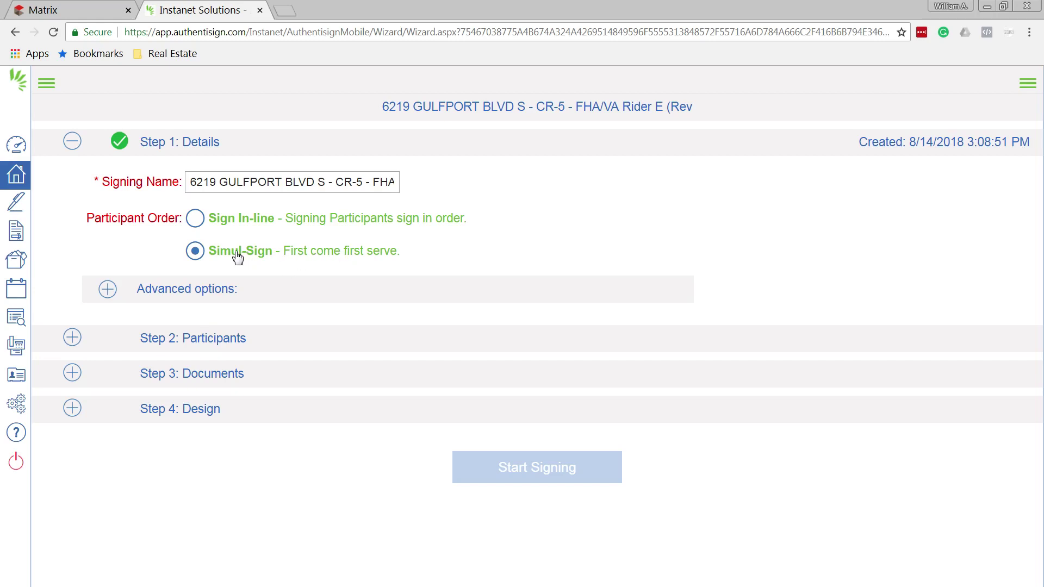
Add the selling agent and both buyers as remote signers, and the listing agent as CC Only
{"action": "left_click", "coordinate": [74, 338]}
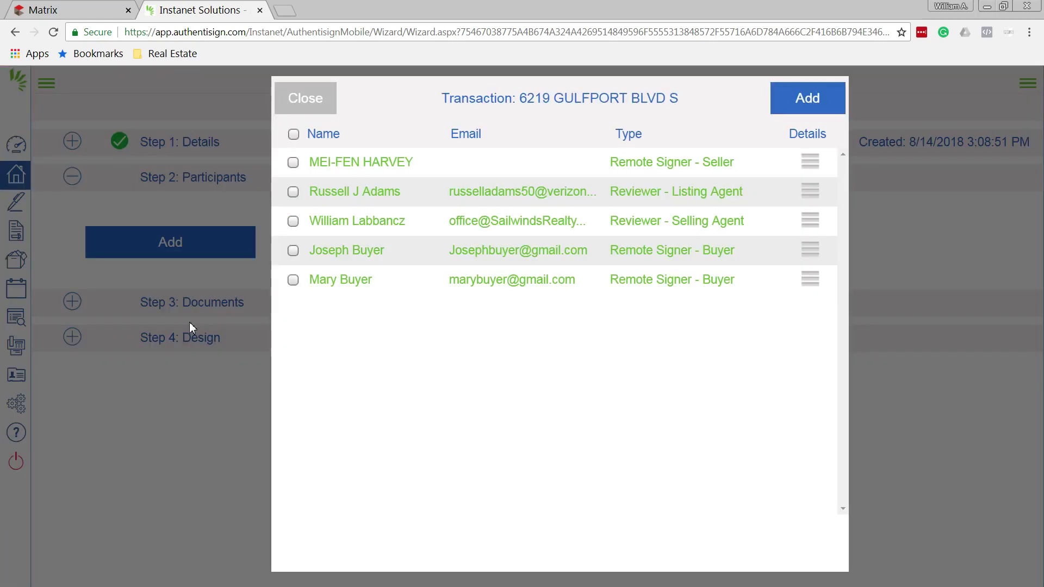
{"action": "left_click", "coordinate": [294, 223]}
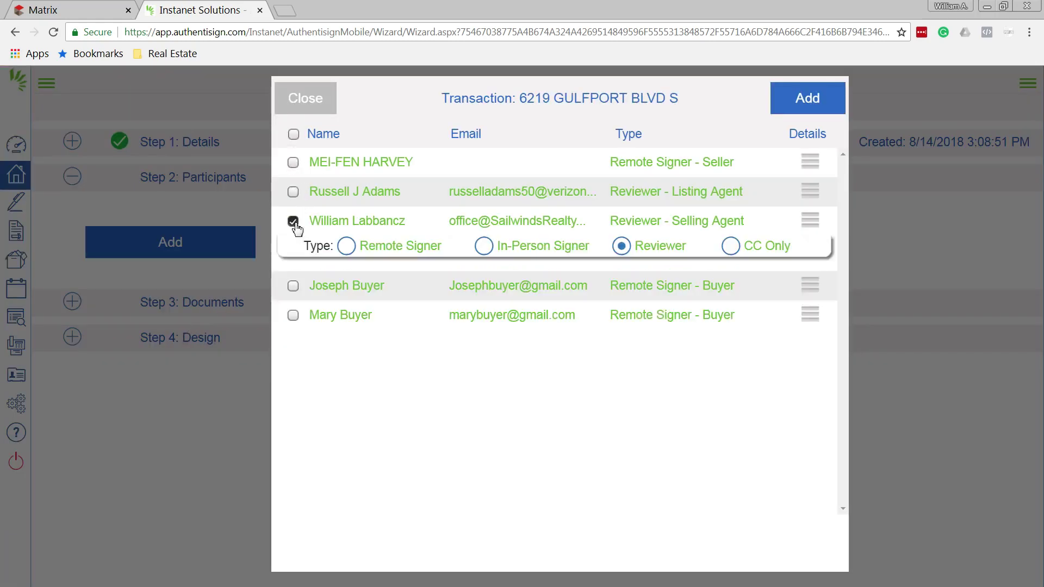
{"action": "left_click", "coordinate": [346, 248]}
{"action": "left_click", "coordinate": [295, 288]}
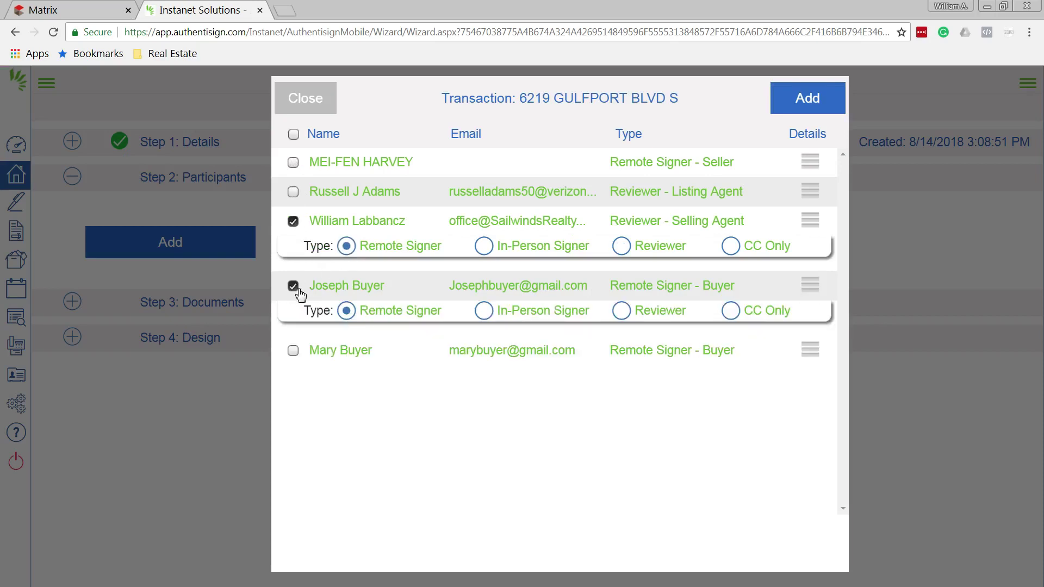
{"action": "left_click", "coordinate": [295, 353]}
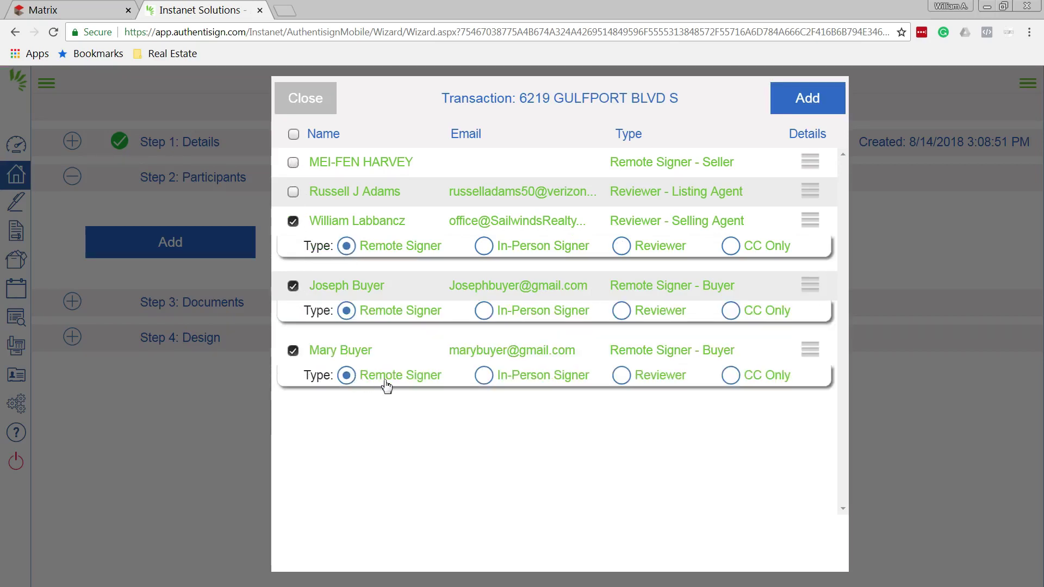
{"action": "left_click", "coordinate": [293, 193]}
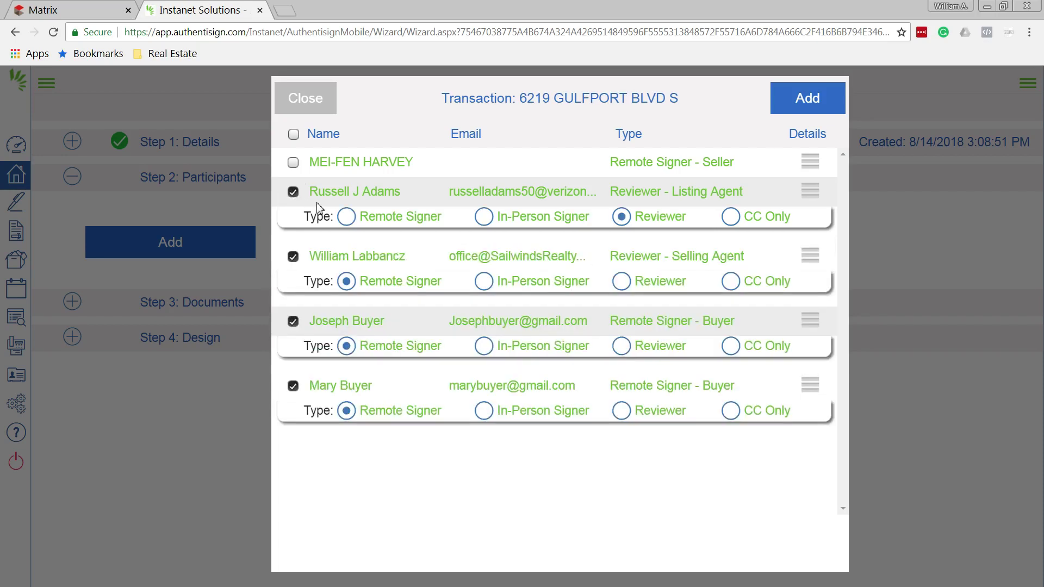
{"action": "left_click", "coordinate": [736, 218]}
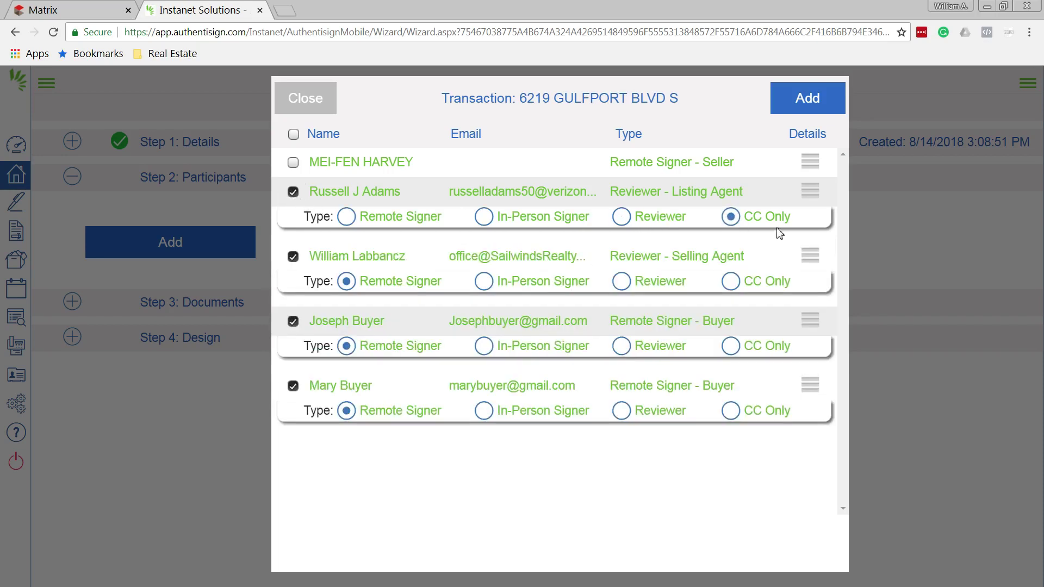
{"action": "left_click", "coordinate": [808, 101]}
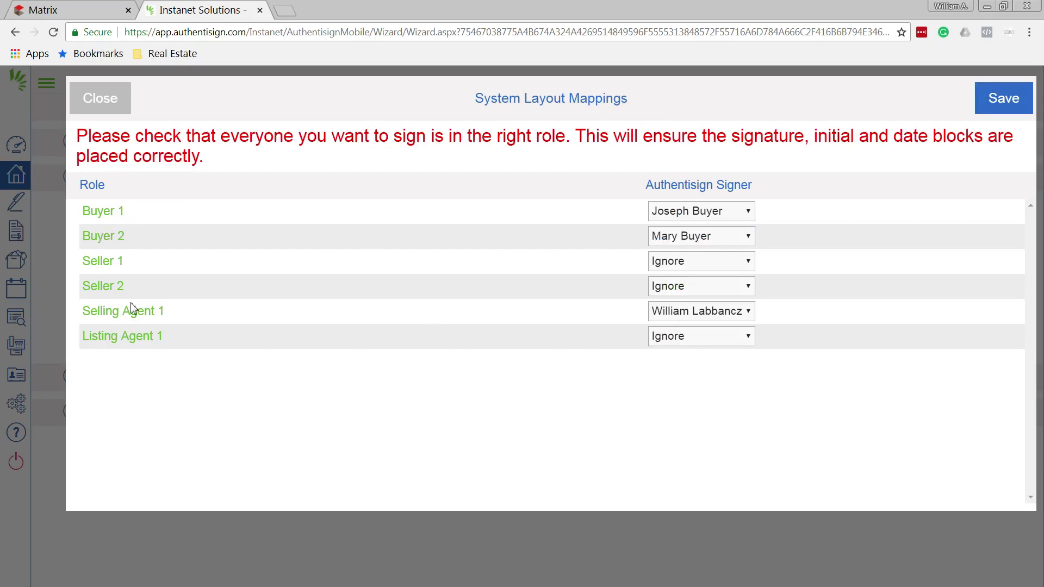
Save the System Layout Mappings assigning Buyer 1, Buyer 2 and Selling Agent 1
{"action": "left_click", "coordinate": [1010, 99]}
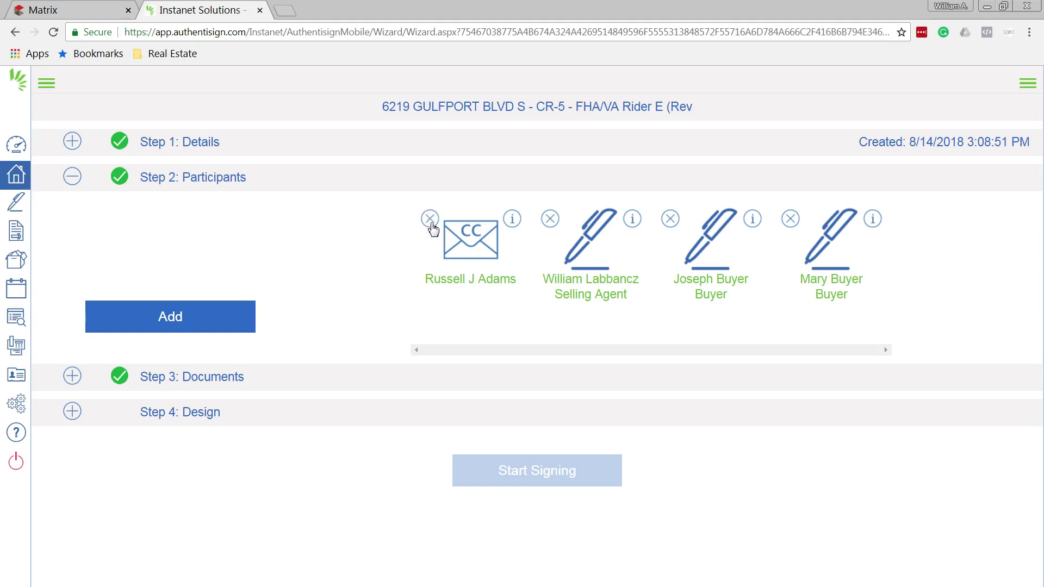
Delete the listing agent's CC Only participant and confirm with OK
{"action": "left_click", "coordinate": [430, 219]}
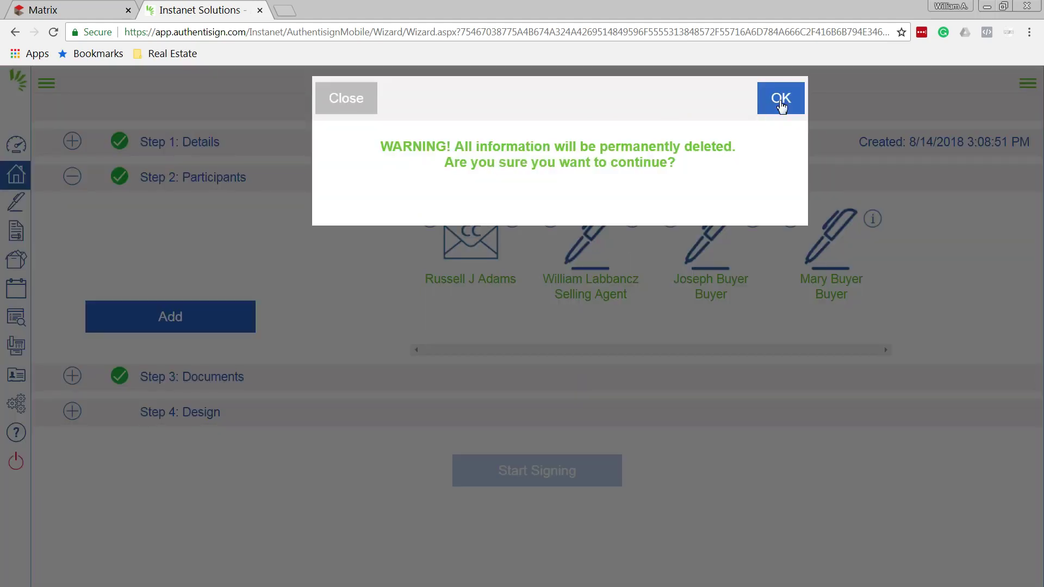
{"action": "left_click", "coordinate": [781, 103]}
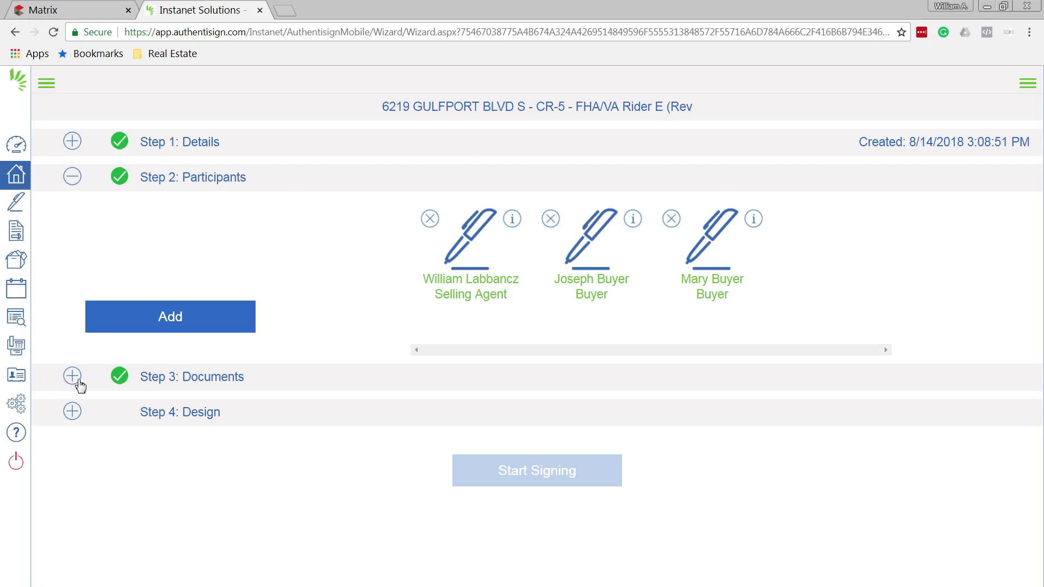
Add Pre 1978 from the property's Forms and Documents and move it ahead of the contract and rider
{"action": "left_click", "coordinate": [73, 376]}
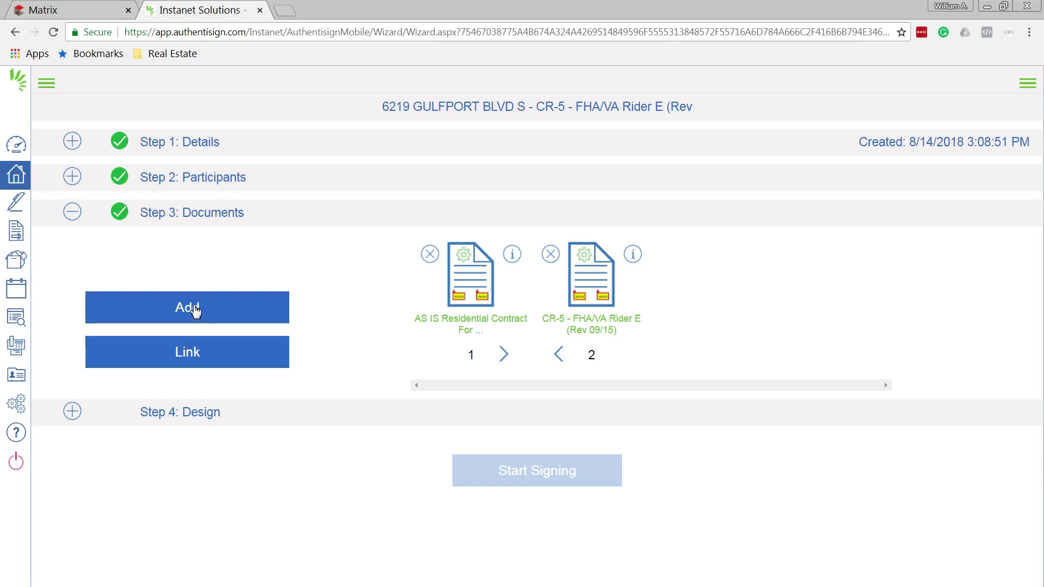
{"action": "left_click", "coordinate": [195, 310]}
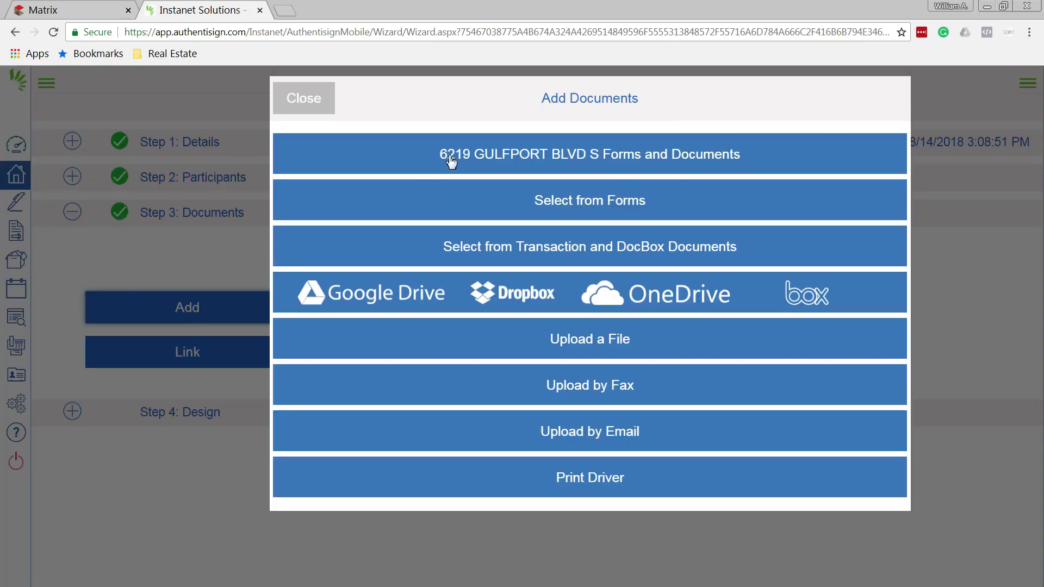
{"action": "left_click", "coordinate": [697, 160]}
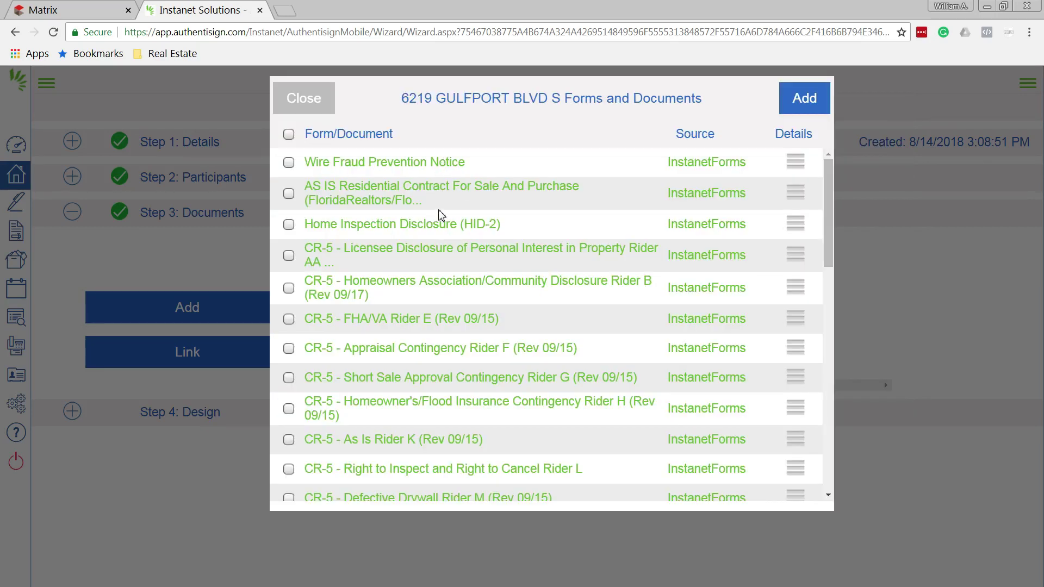
{"action": "scroll", "coordinate": [429, 267], "scroll_direction": "down", "scroll_amount": 10}
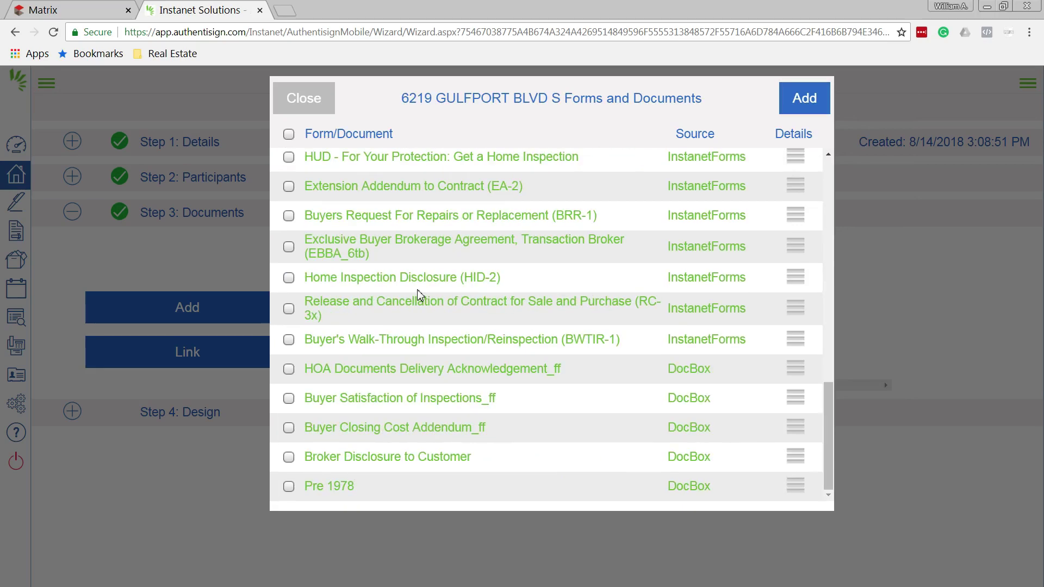
{"action": "scroll", "coordinate": [419, 291], "scroll_direction": "up", "scroll_amount": 5}
{"action": "scroll", "coordinate": [420, 289], "scroll_direction": "down", "scroll_amount": 4}
{"action": "scroll", "coordinate": [420, 289], "scroll_direction": "down", "scroll_amount": 1}
{"action": "left_click", "coordinate": [289, 489]}
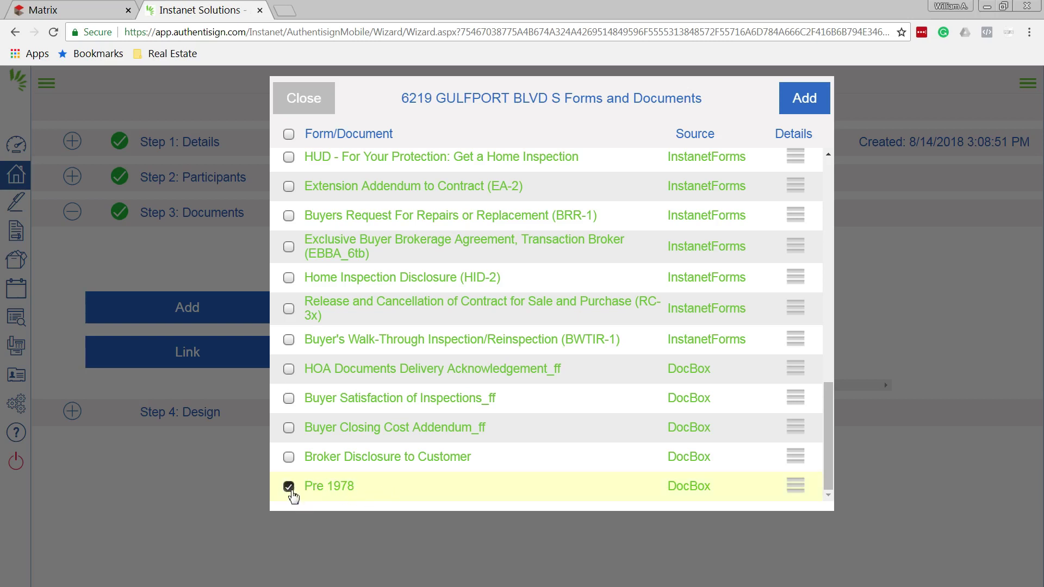
{"action": "left_click", "coordinate": [809, 110]}
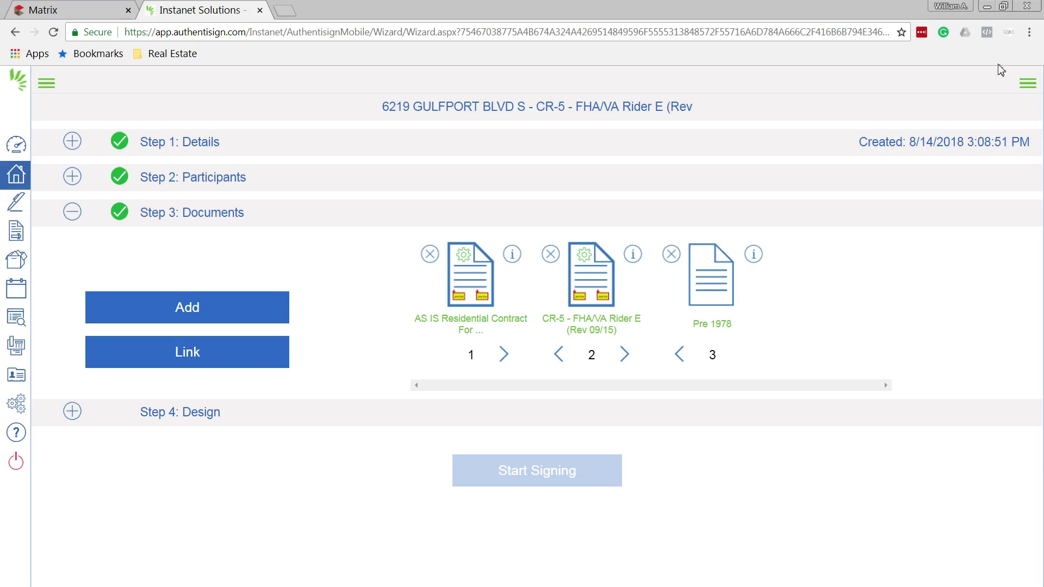
{"action": "left_click", "coordinate": [687, 359]}
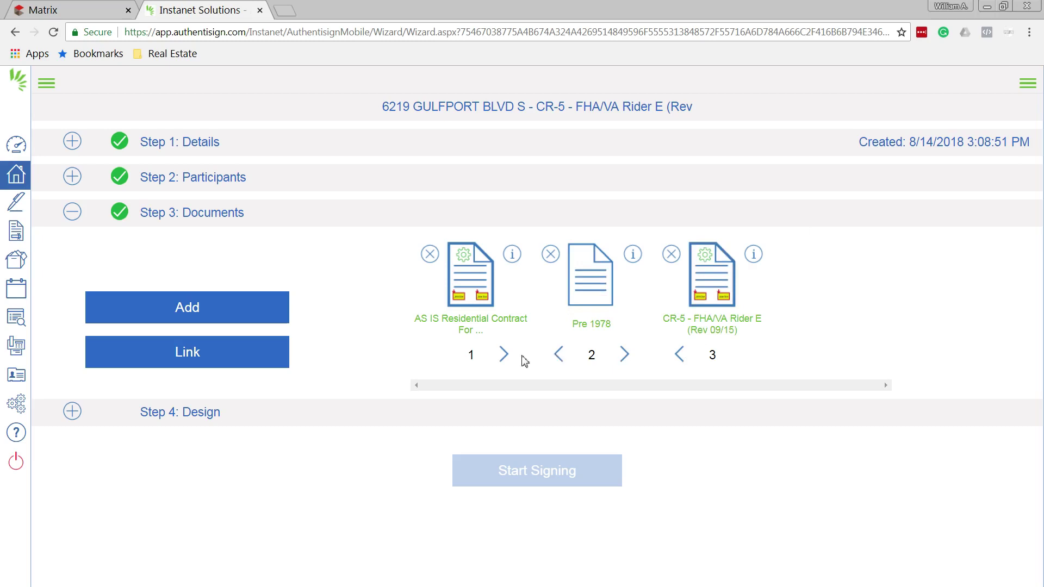
{"action": "left_click", "coordinate": [478, 358]}
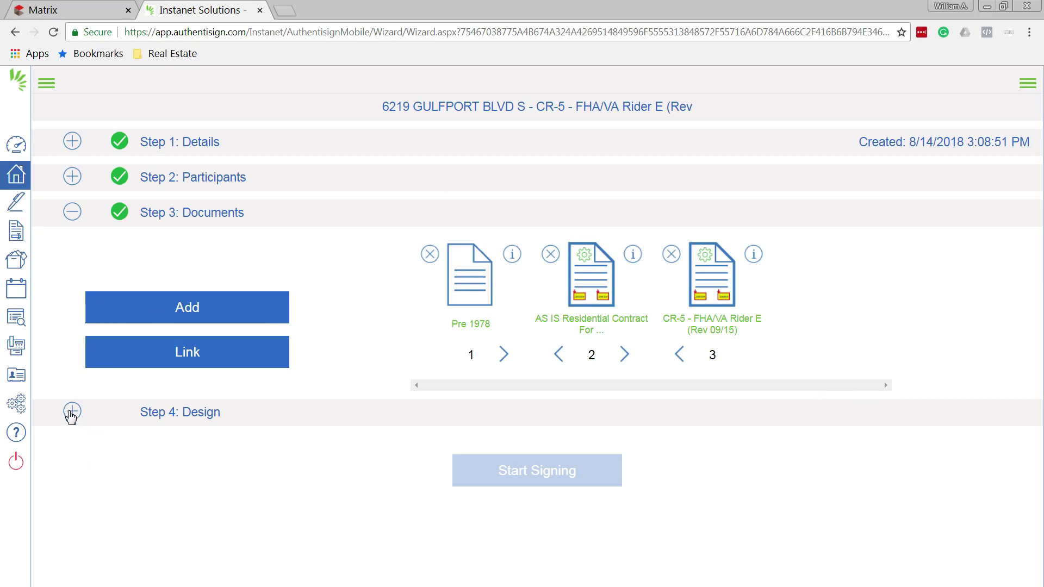
Expand Step 4: Design to load the Pre-1978 lead-based paint disclosure as page 1 of 15
{"action": "left_click", "coordinate": [71, 411]}
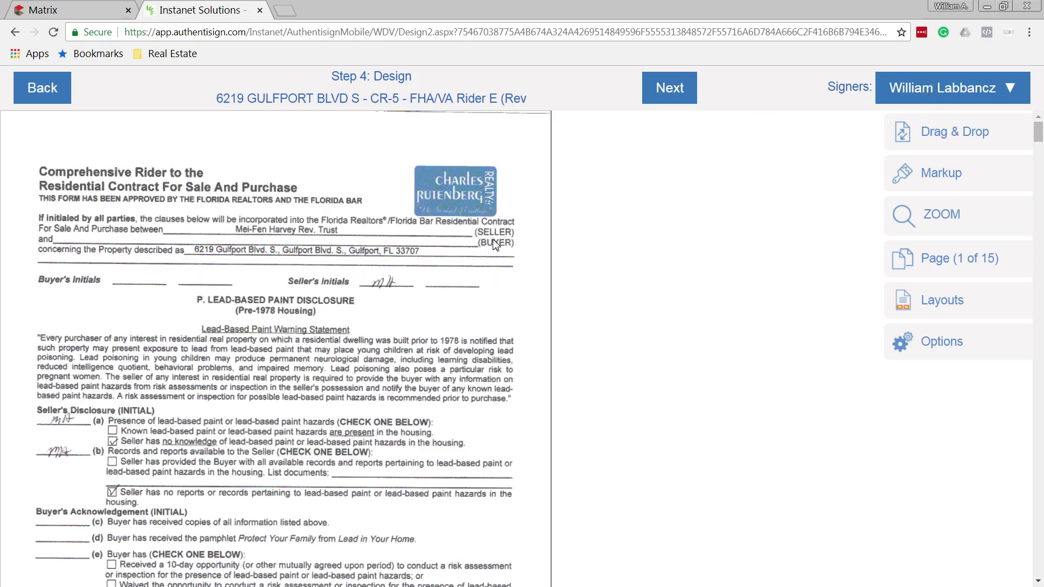
Place name fields for the first and second buyer on the Pre-1978 buyer lines
{"action": "left_click", "coordinate": [958, 90]}
{"action": "left_click", "coordinate": [936, 155]}
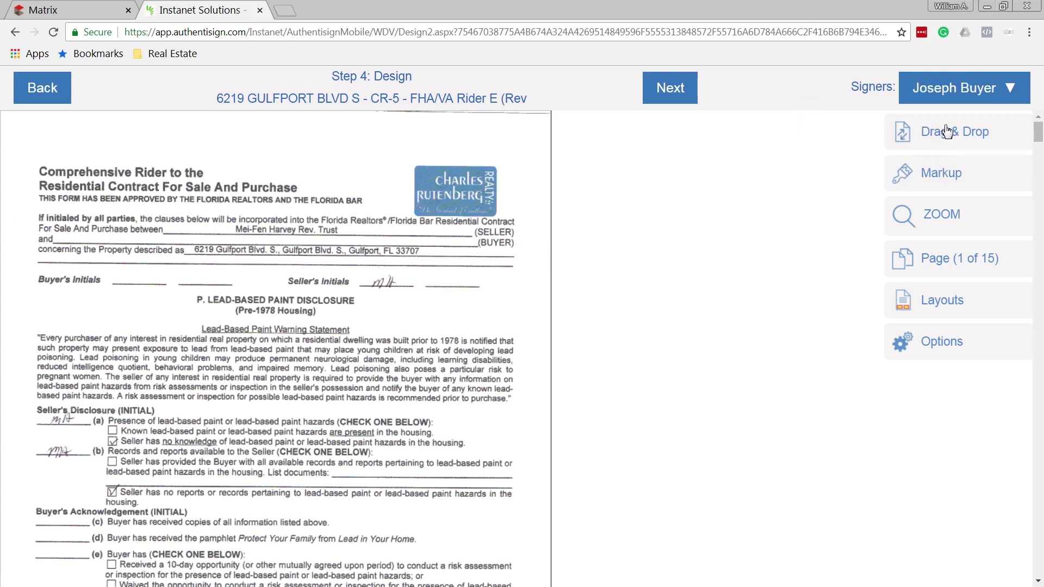
{"action": "left_click", "coordinate": [949, 132]}
{"action": "left_click_drag", "start_coordinate": [742, 228], "coordinate": [98, 254]}
{"action": "left_click", "coordinate": [972, 84]}
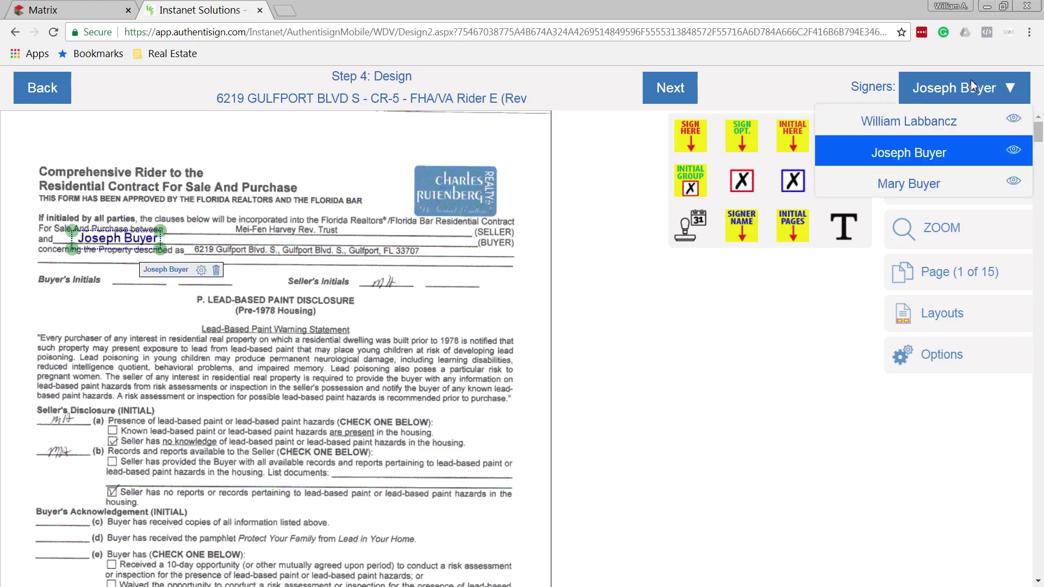
{"action": "left_click", "coordinate": [907, 187]}
{"action": "left_click_drag", "start_coordinate": [743, 233], "coordinate": [246, 258]}
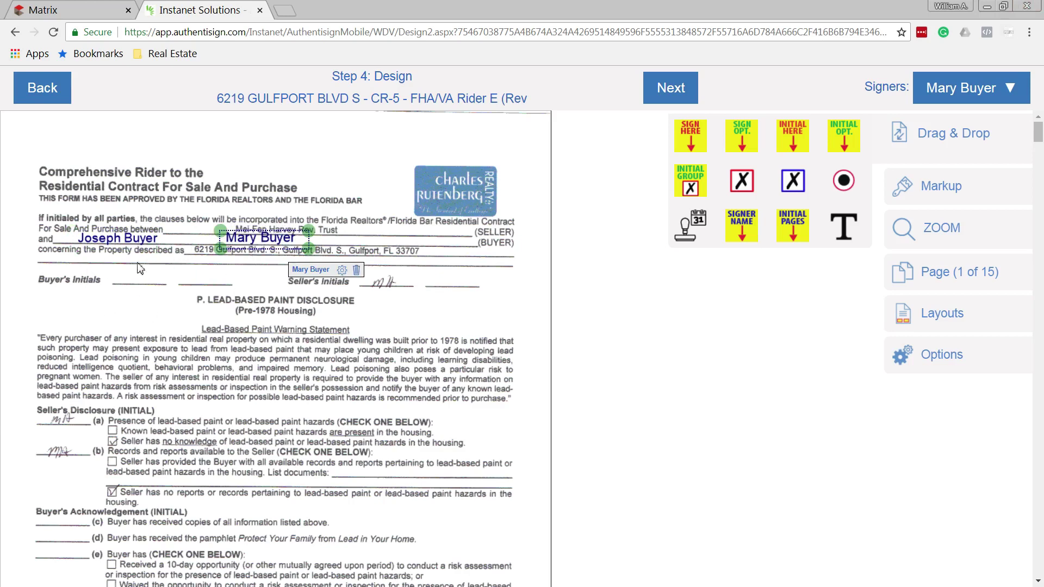
Add initial fields for both buyers on the Buyer's Initials line
{"action": "left_click_drag", "start_coordinate": [804, 135], "coordinate": [217, 275]}
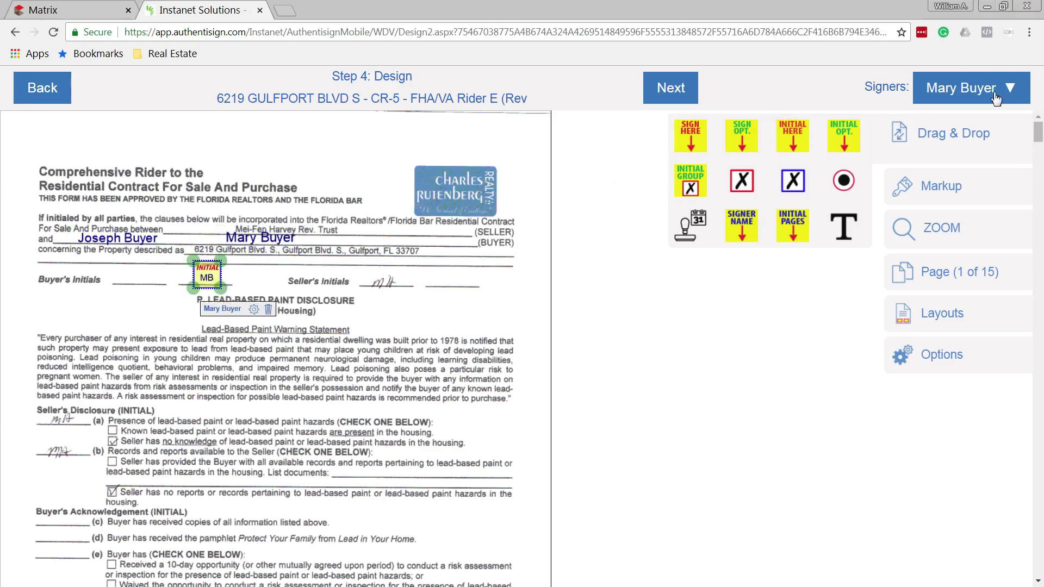
{"action": "left_click", "coordinate": [995, 96]}
{"action": "left_click", "coordinate": [896, 152]}
{"action": "left_click_drag", "start_coordinate": [794, 136], "coordinate": [140, 277]}
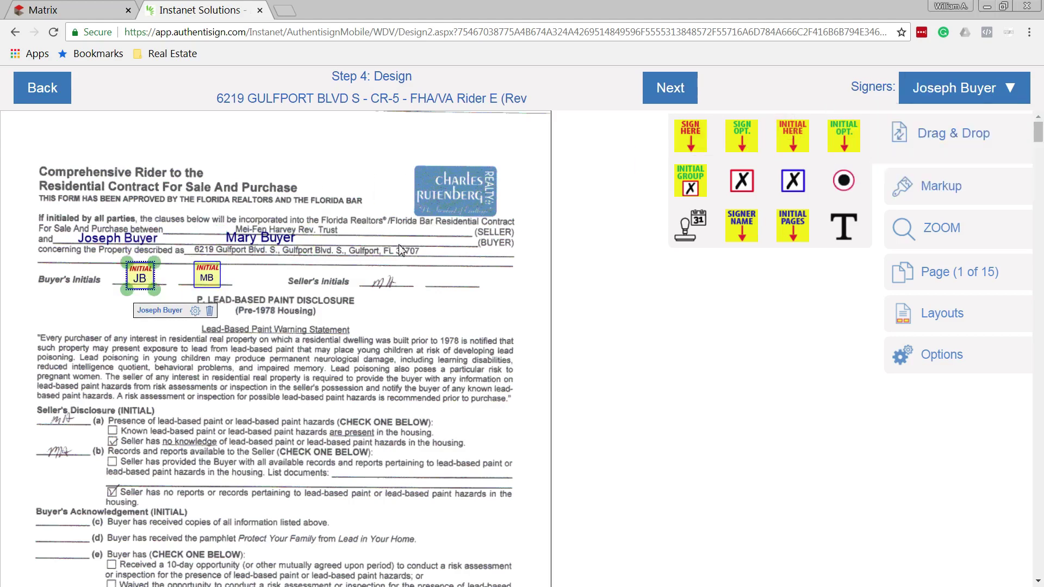
Add initial fields for the first, then the second buyer beside acknowledgement lines (c), (d) and (e)
{"action": "scroll", "coordinate": [399, 244], "scroll_direction": "down", "scroll_amount": 4}
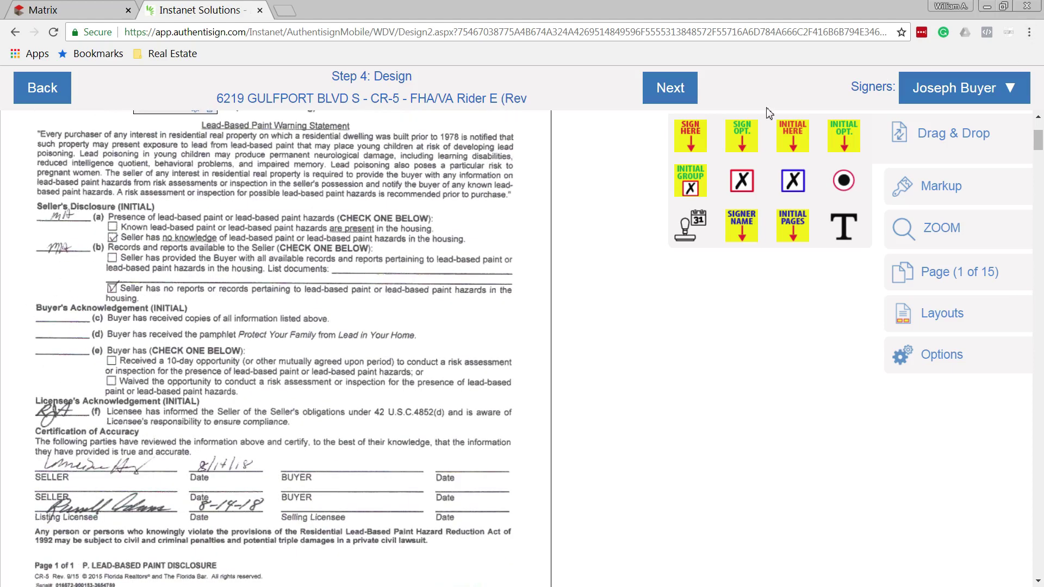
{"action": "left_click_drag", "start_coordinate": [794, 136], "coordinate": [46, 318]}
{"action": "left_click_drag", "start_coordinate": [793, 133], "coordinate": [44, 340]}
{"action": "left_click_drag", "start_coordinate": [794, 143], "coordinate": [47, 360]}
{"action": "left_click", "coordinate": [903, 87]}
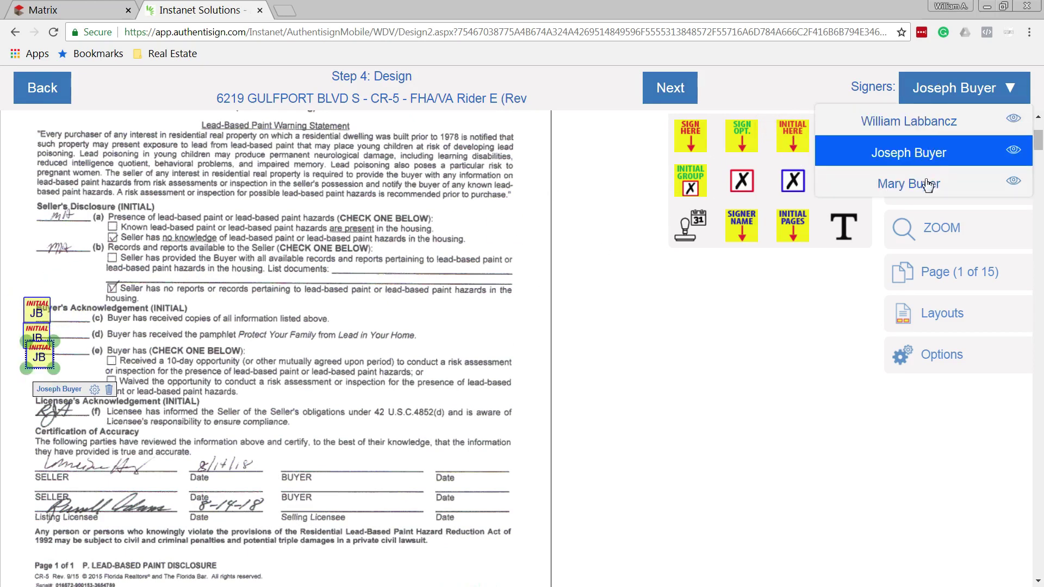
{"action": "left_click", "coordinate": [927, 185]}
{"action": "left_click_drag", "start_coordinate": [793, 136], "coordinate": [67, 315]}
{"action": "left_click_drag", "start_coordinate": [799, 141], "coordinate": [70, 336]}
{"action": "left_click_drag", "start_coordinate": [800, 132], "coordinate": [87, 357]}
Place signature and auto-date fields on the BUYER lines for both buyers
{"action": "scroll", "coordinate": [216, 292], "scroll_direction": "down", "scroll_amount": 3}
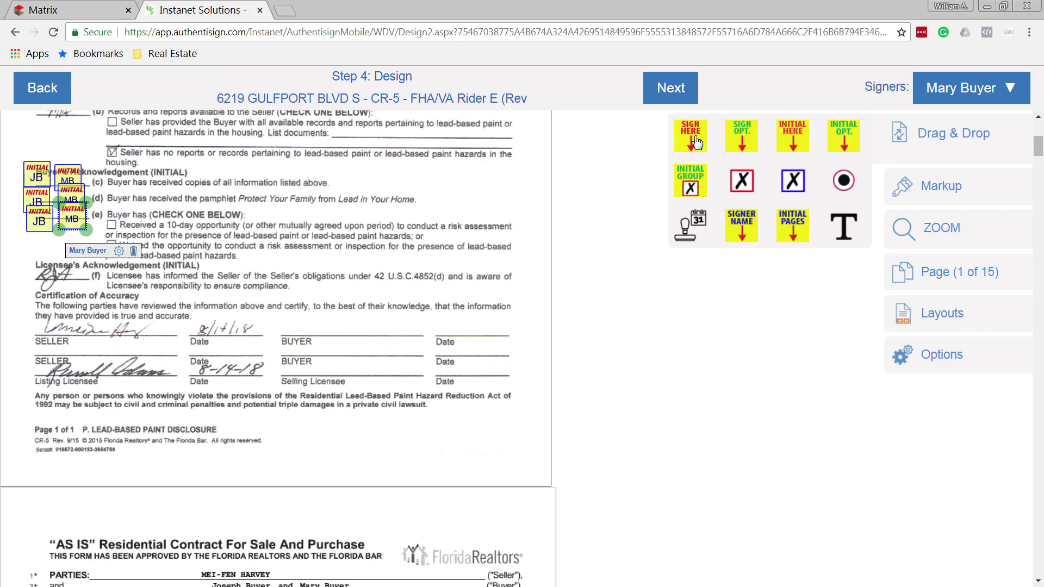
{"action": "left_click_drag", "start_coordinate": [697, 142], "coordinate": [309, 299]}
{"action": "left_click_drag", "start_coordinate": [710, 226], "coordinate": [465, 368]}
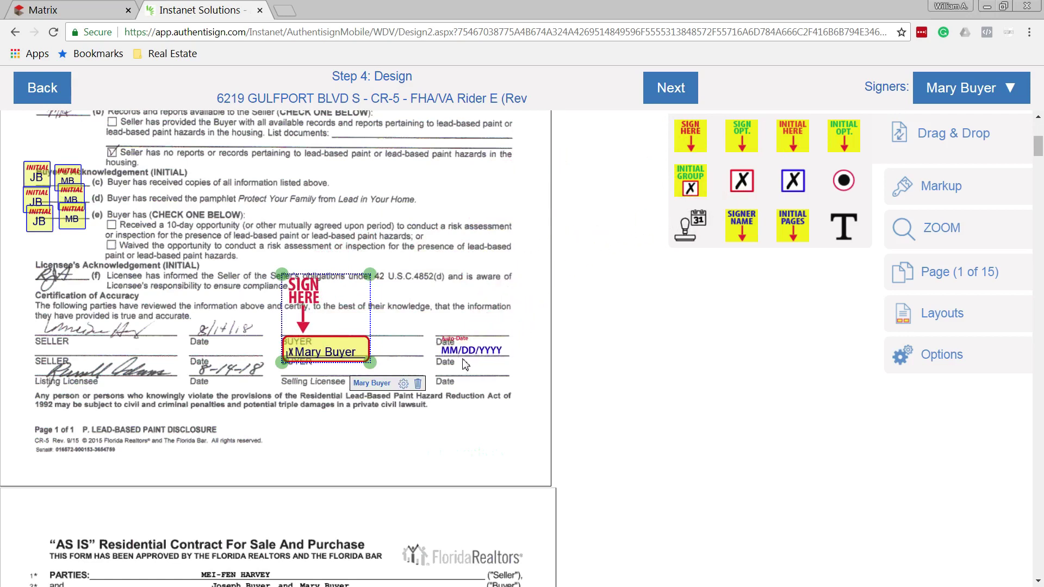
{"action": "left_click", "coordinate": [970, 95]}
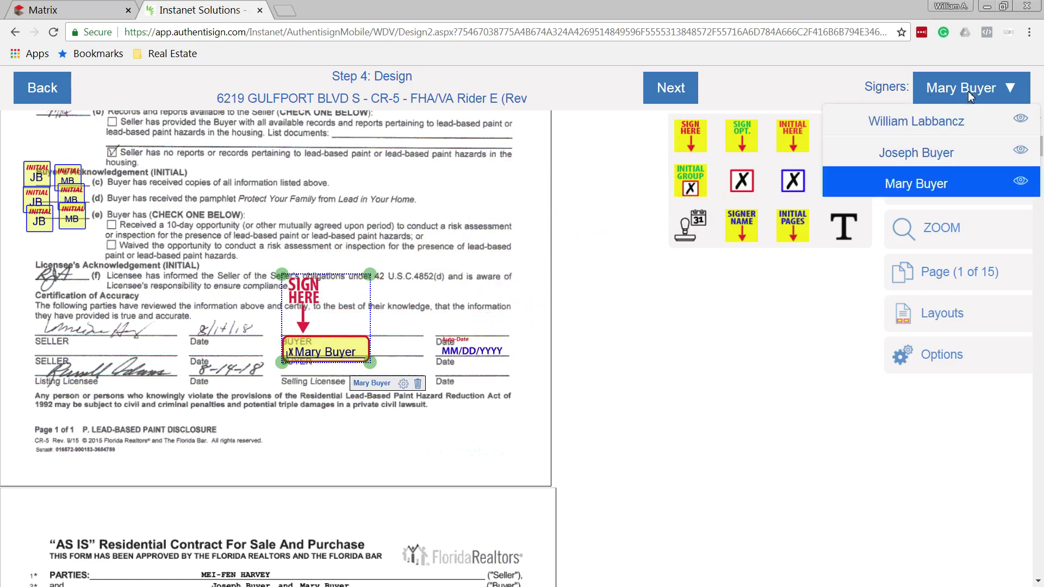
{"action": "left_click", "coordinate": [913, 155]}
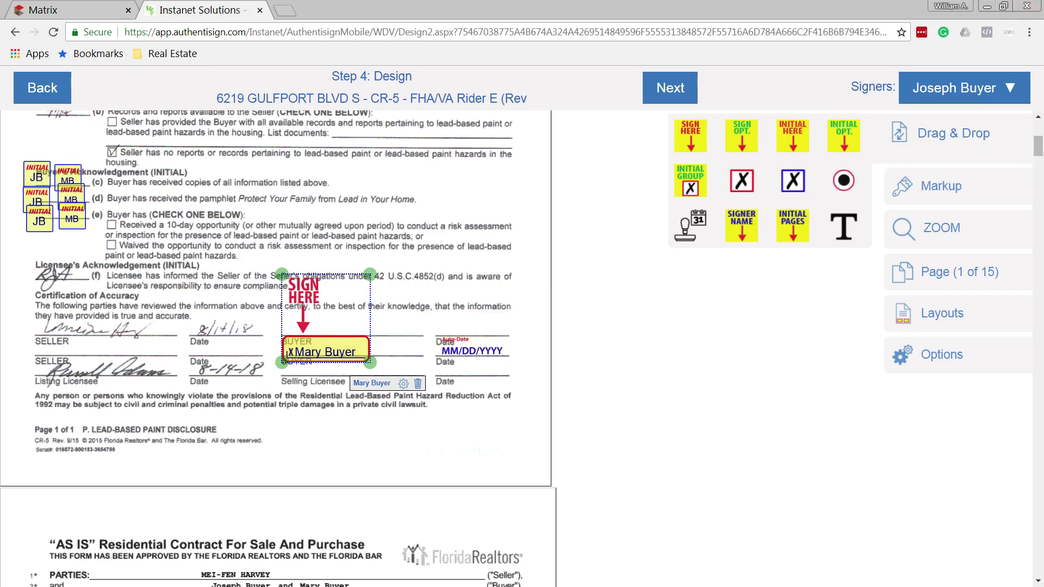
{"action": "left_click_drag", "start_coordinate": [690, 136], "coordinate": [303, 275]}
{"action": "left_click_drag", "start_coordinate": [688, 226], "coordinate": [465, 341]}
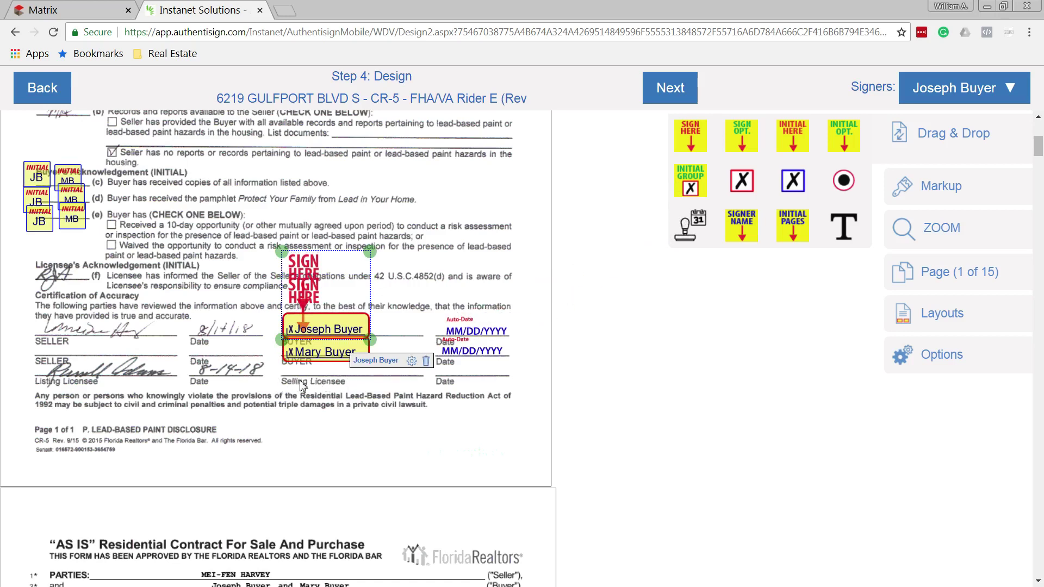
Place the licensee's signature and auto-date fields on the Selling Licensee line
{"action": "left_click", "coordinate": [958, 93]}
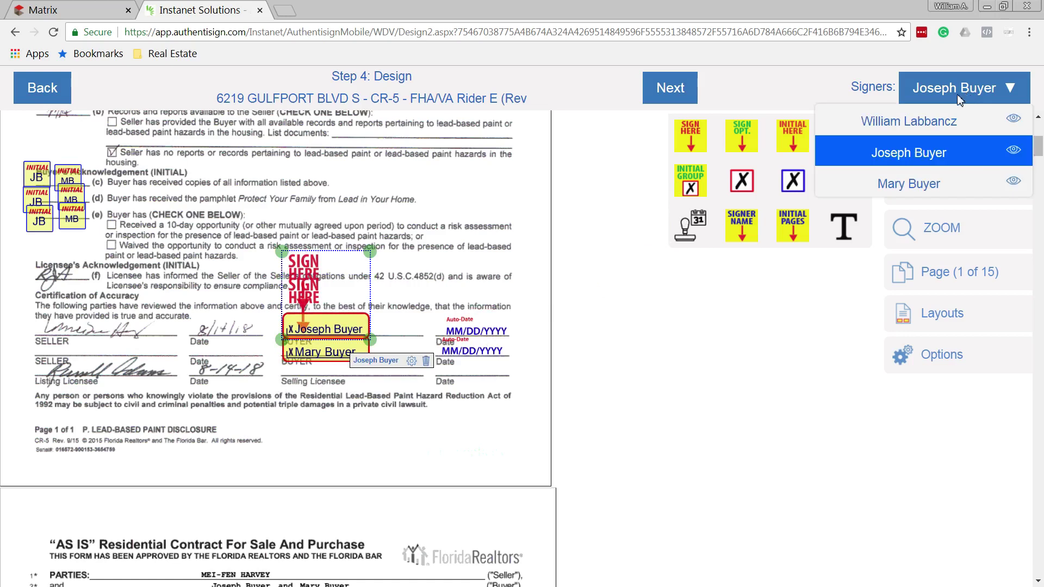
{"action": "left_click", "coordinate": [885, 125]}
{"action": "mouse_move", "coordinate": [690, 135]}
{"action": "left_mouse_down"}
{"action": "mouse_move", "coordinate": [511, 278]}
{"action": "mouse_move", "coordinate": [314, 317]}
{"action": "left_mouse_up"}
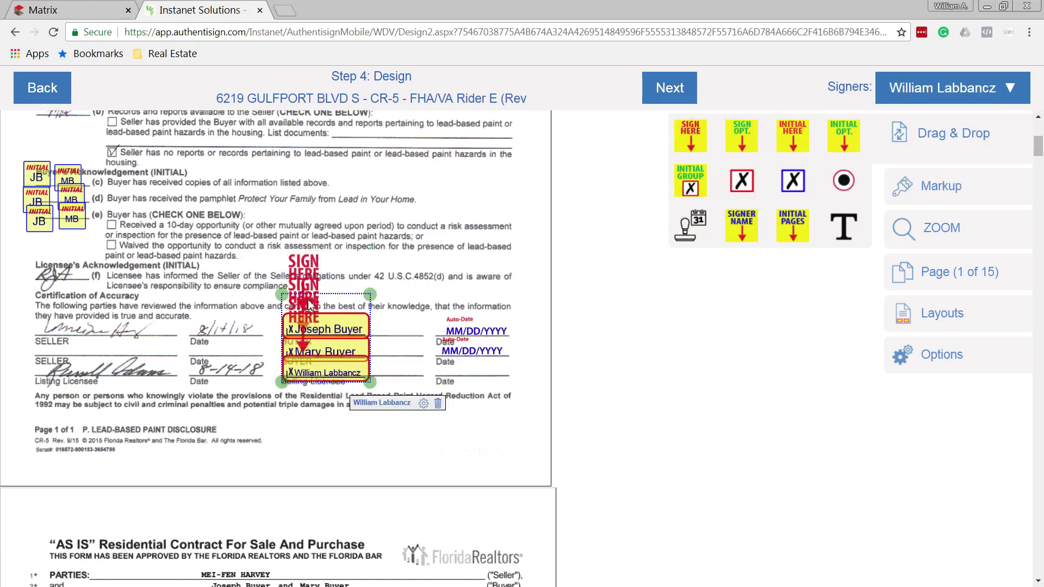
{"action": "left_click_drag", "start_coordinate": [690, 228], "coordinate": [466, 387]}
{"action": "scroll", "coordinate": [489, 337], "scroll_direction": "down", "scroll_amount": 5}
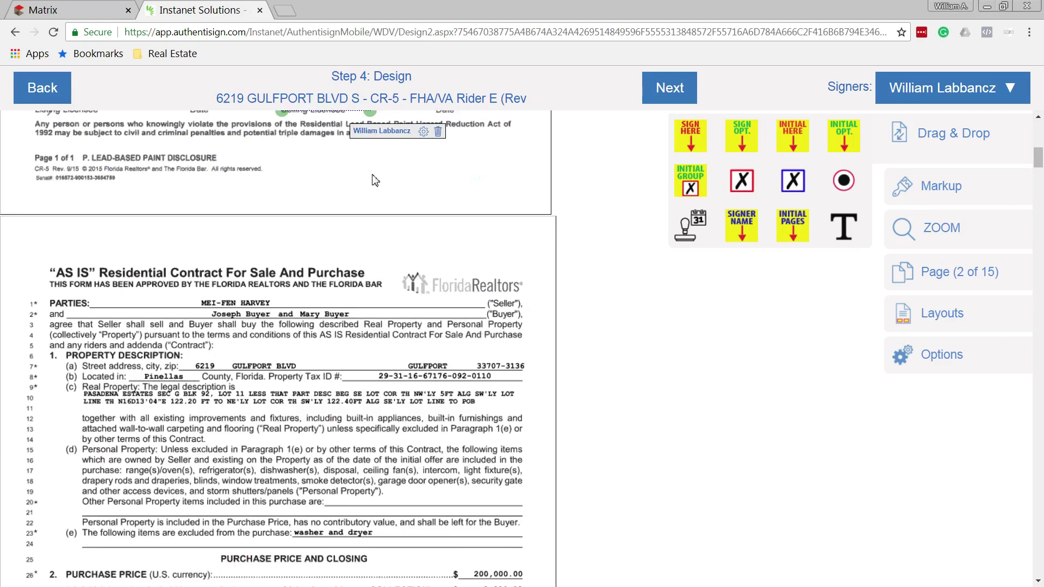
{"action": "scroll", "coordinate": [375, 185], "scroll_direction": "up", "scroll_amount": 5}
{"action": "scroll", "coordinate": [327, 217], "scroll_direction": "down", "scroll_amount": 7}
{"action": "scroll", "coordinate": [350, 184], "scroll_direction": "down", "scroll_amount": 7}
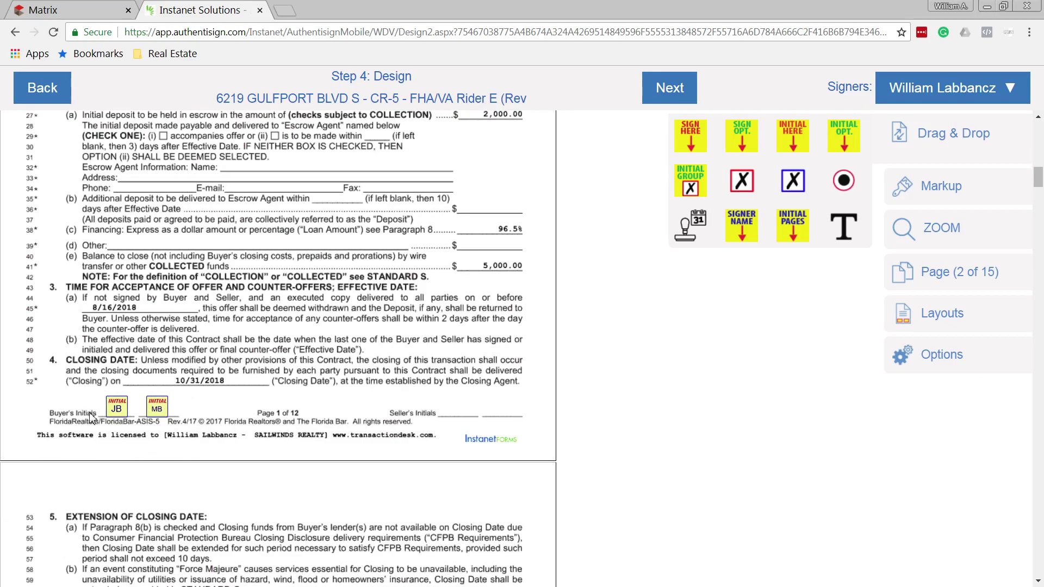
{"action": "scroll", "coordinate": [166, 403], "scroll_direction": "down", "scroll_amount": 3}
{"action": "scroll", "coordinate": [172, 401], "scroll_direction": "down", "scroll_amount": 20}
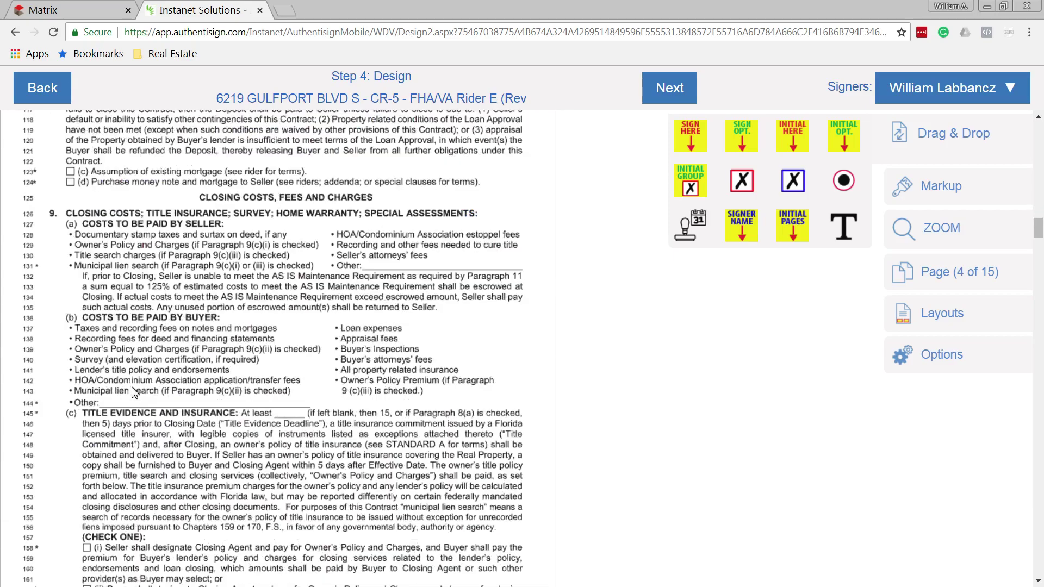
{"action": "scroll", "coordinate": [156, 359], "scroll_direction": "down", "scroll_amount": 12}
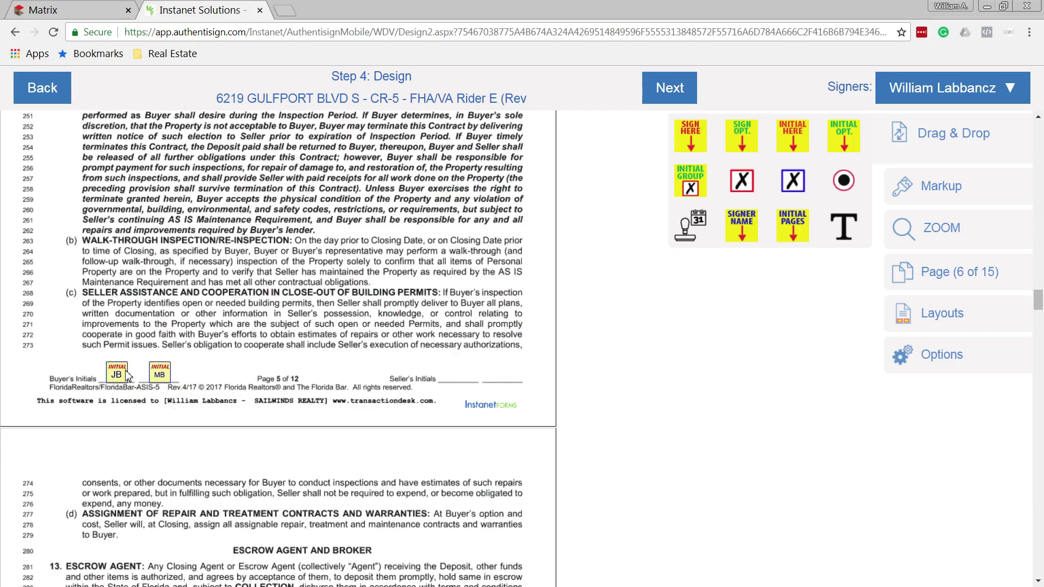
{"action": "scroll", "coordinate": [154, 385], "scroll_direction": "down", "scroll_amount": 15}
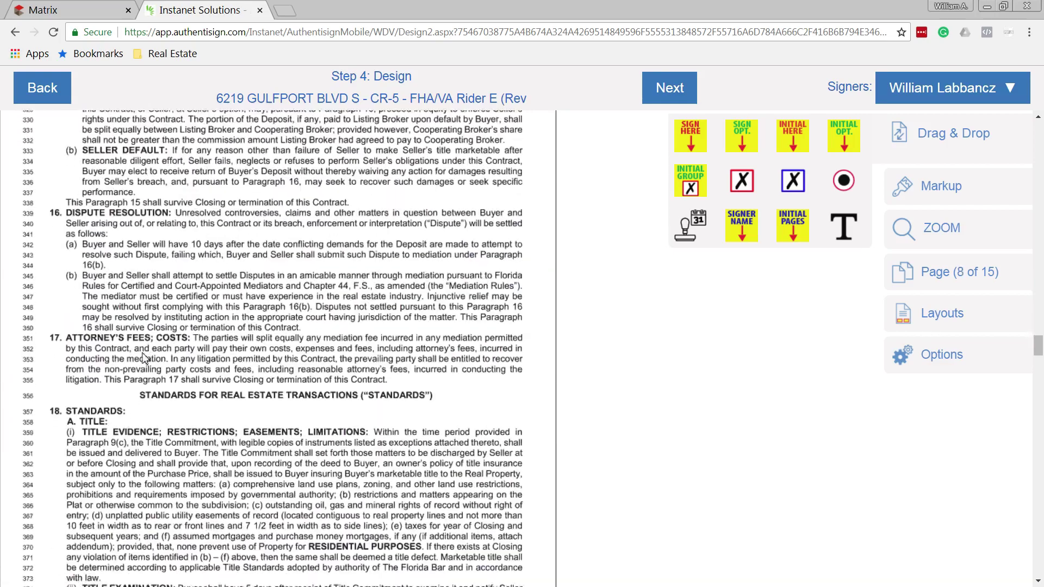
{"action": "scroll", "coordinate": [146, 299], "scroll_direction": "down", "scroll_amount": 10}
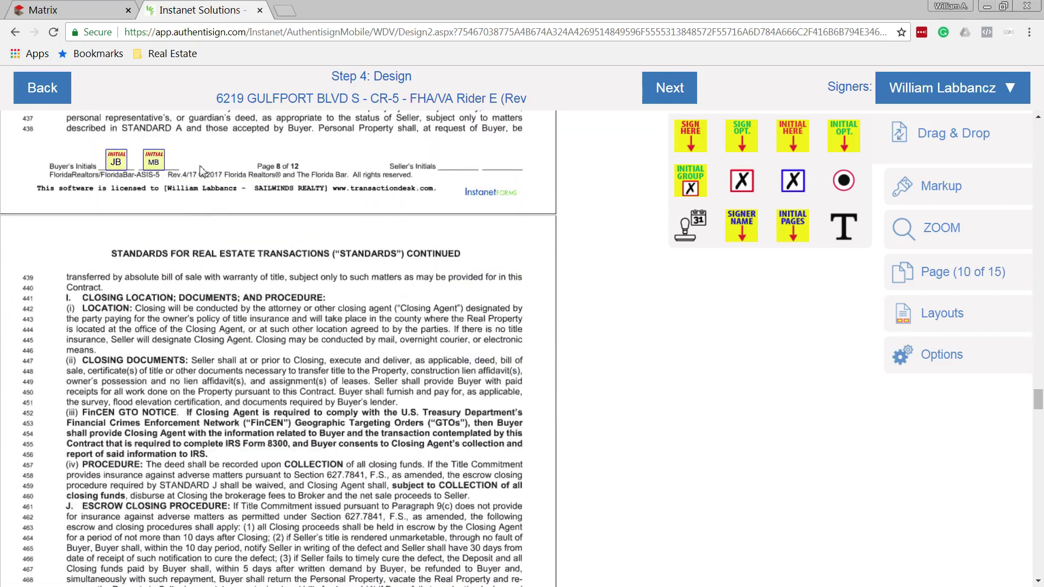
{"action": "scroll", "coordinate": [208, 331], "scroll_direction": "down", "scroll_amount": 20}
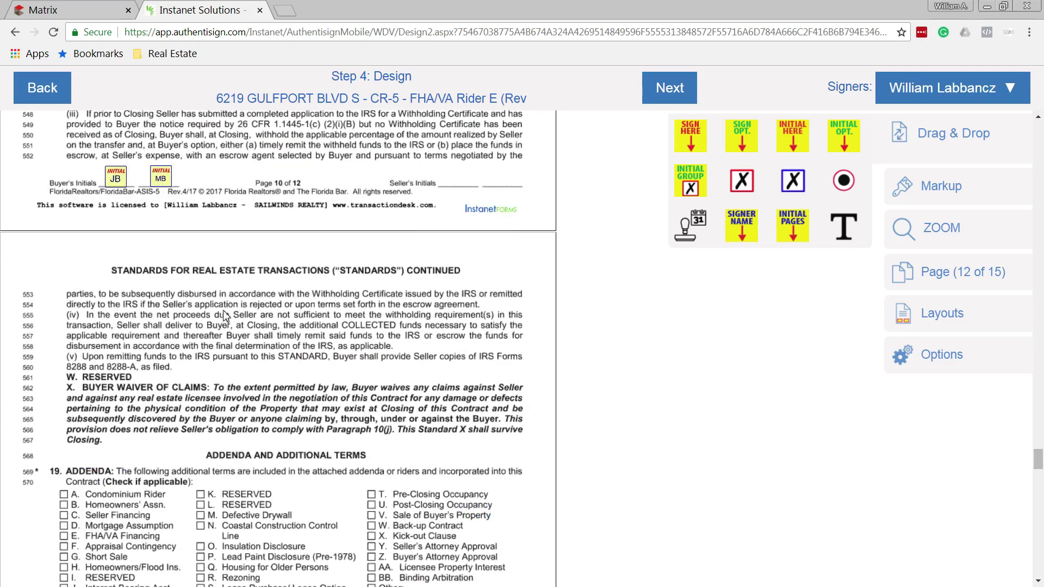
{"action": "scroll", "coordinate": [222, 311], "scroll_direction": "up", "scroll_amount": 3}
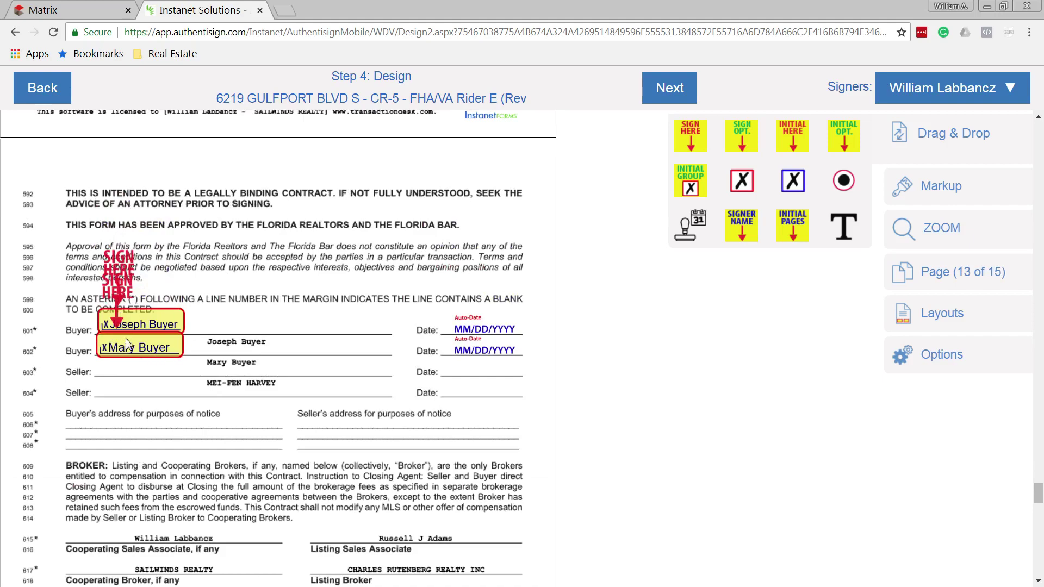
{"action": "scroll", "coordinate": [338, 342], "scroll_direction": "down", "scroll_amount": 12}
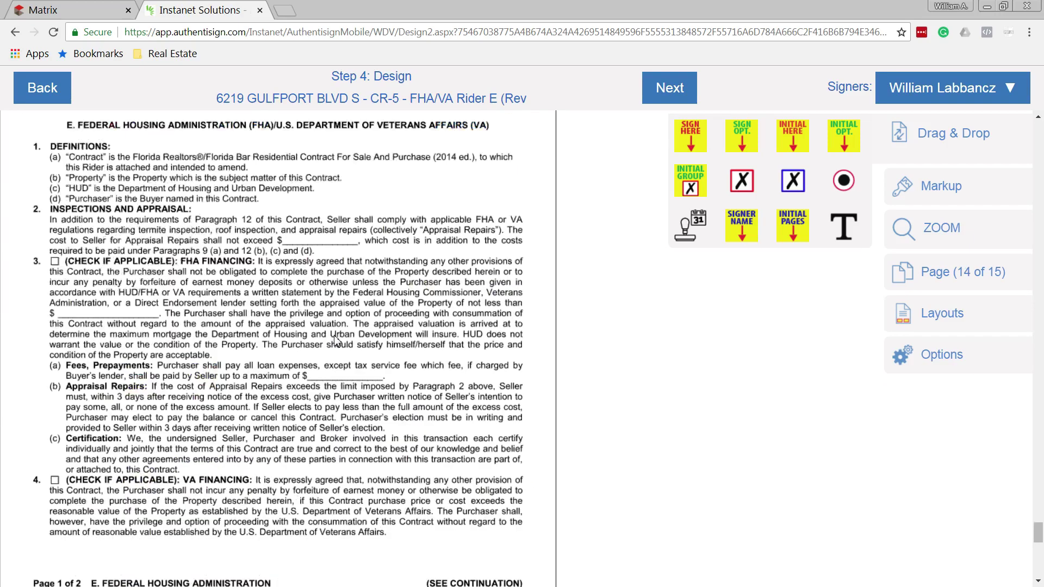
{"action": "scroll", "coordinate": [338, 342], "scroll_direction": "up", "scroll_amount": 1}
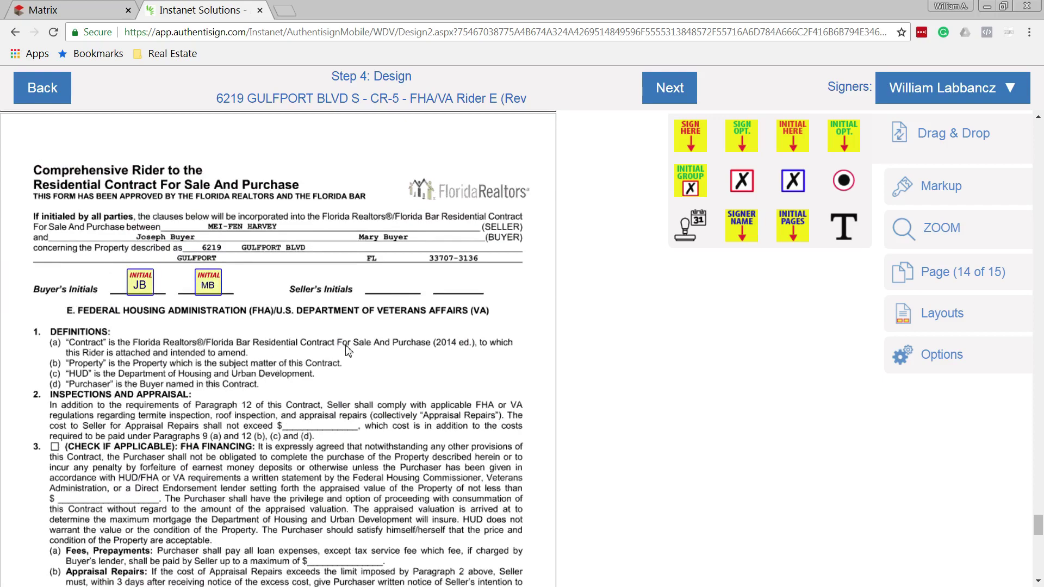
{"action": "scroll", "coordinate": [348, 352], "scroll_direction": "down", "scroll_amount": 10}
{"action": "scroll", "coordinate": [345, 352], "scroll_direction": "down", "scroll_amount": 10}
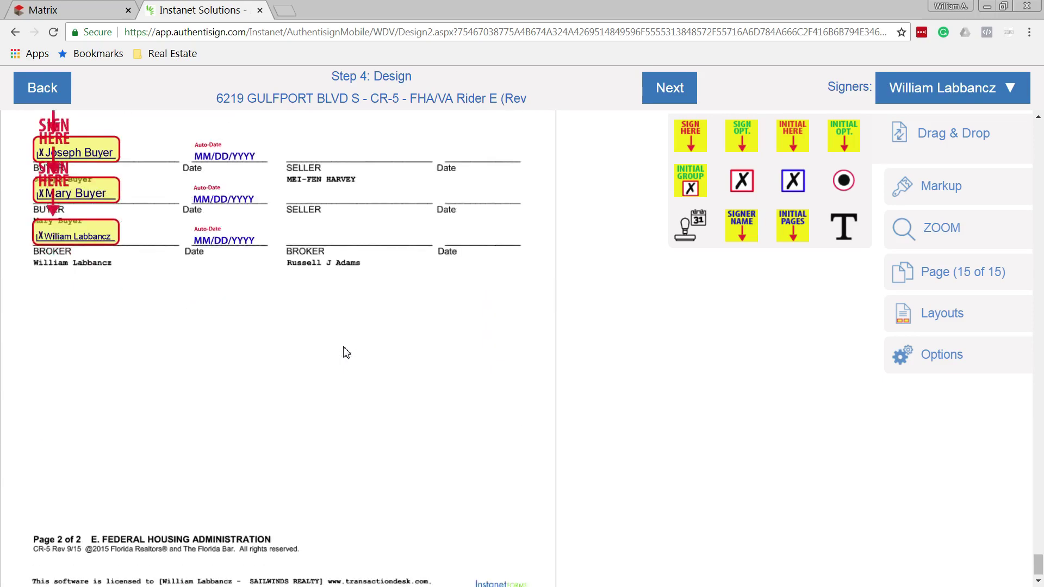
{"action": "scroll", "coordinate": [346, 353], "scroll_direction": "down", "scroll_amount": 1}
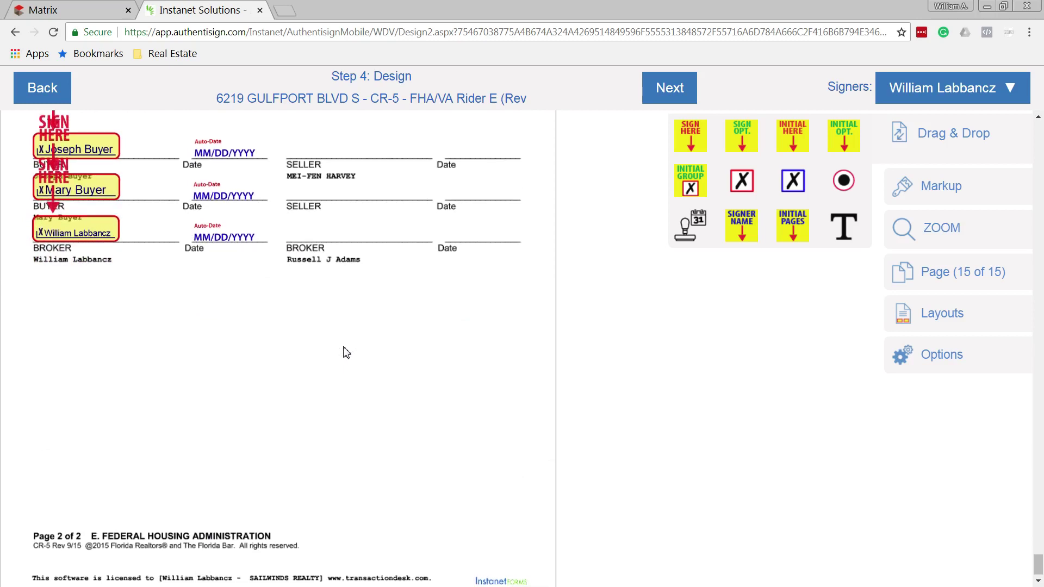
Finalize the design and save the first invitation with subject 'sdgfg' and message 'If you have any questions.'
{"action": "left_click", "coordinate": [691, 93]}
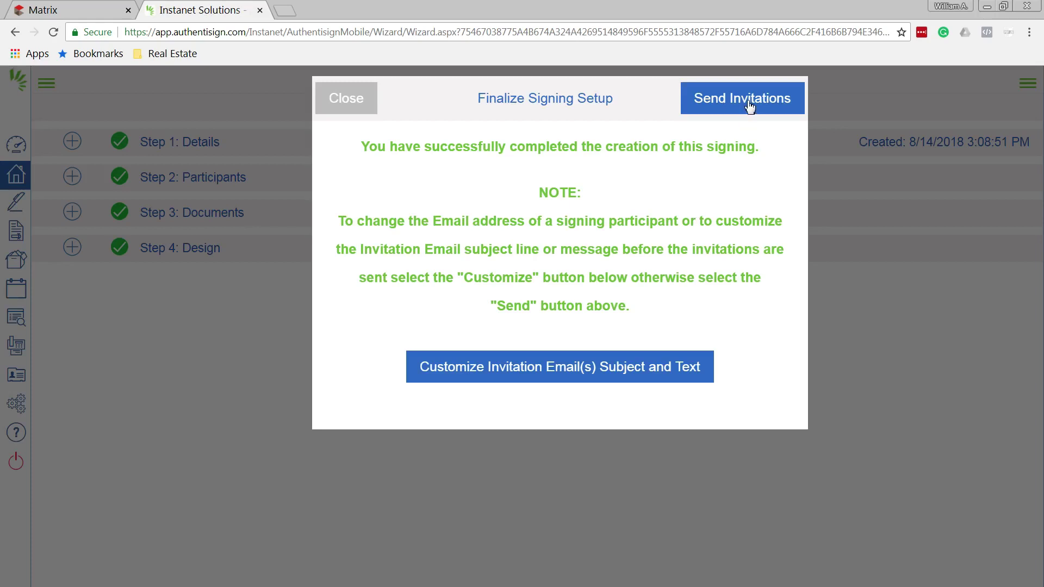
{"action": "left_click", "coordinate": [558, 372]}
{"action": "left_click", "coordinate": [428, 186]}
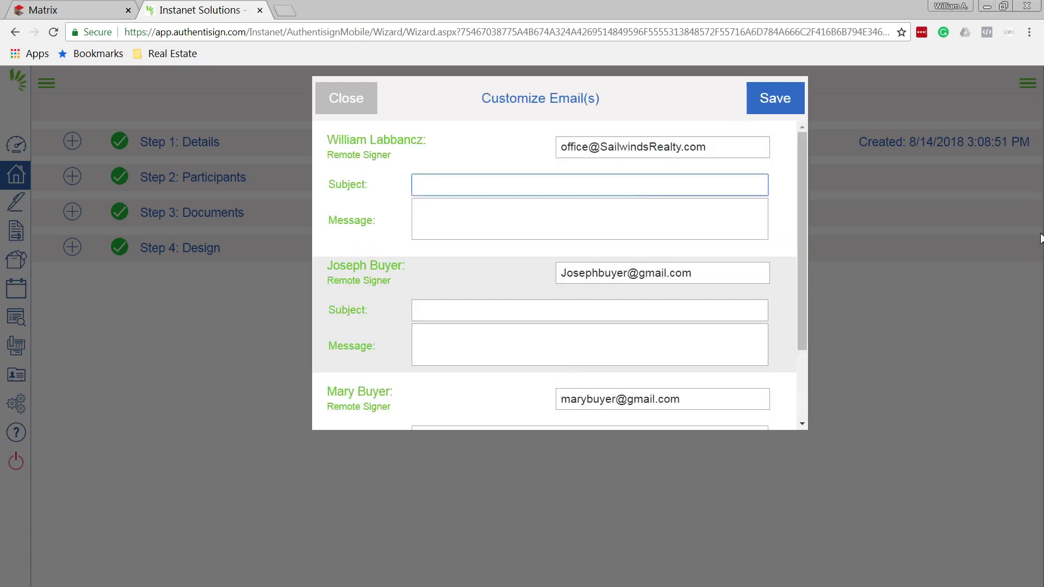
{"action": "type", "text": "sdgfg"}
{"action": "left_click", "coordinate": [507, 227]}
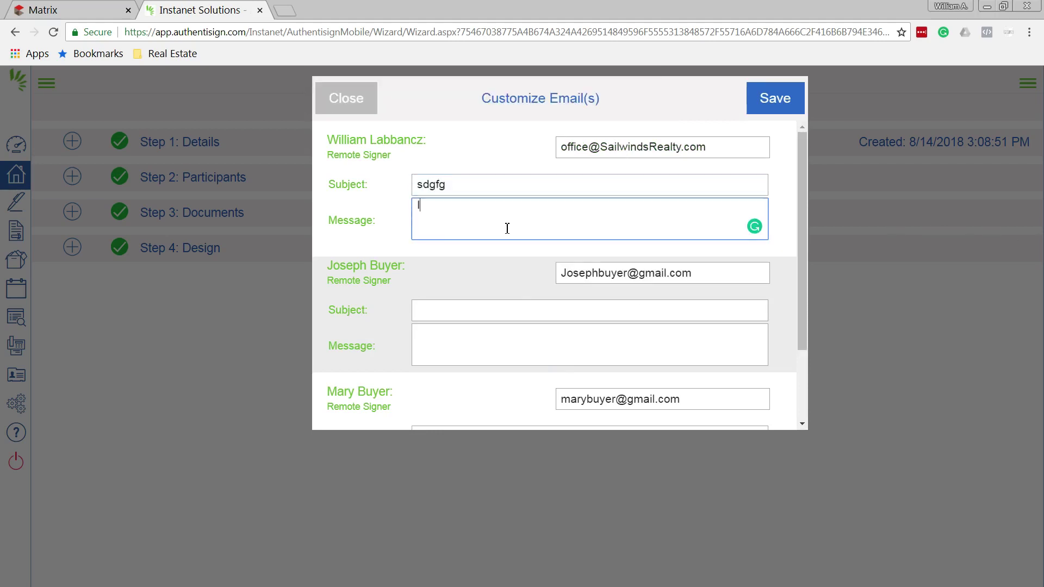
{"action": "type", "text": "If uyout"}
{"action": "key", "text": "BackSpace"}
{"action": "key", "text": "BackSpace"}
{"action": "key", "text": "BackSpace"}
{"action": "key", "text": "BackSpace"}
{"action": "type", "text": "u have any questions."}
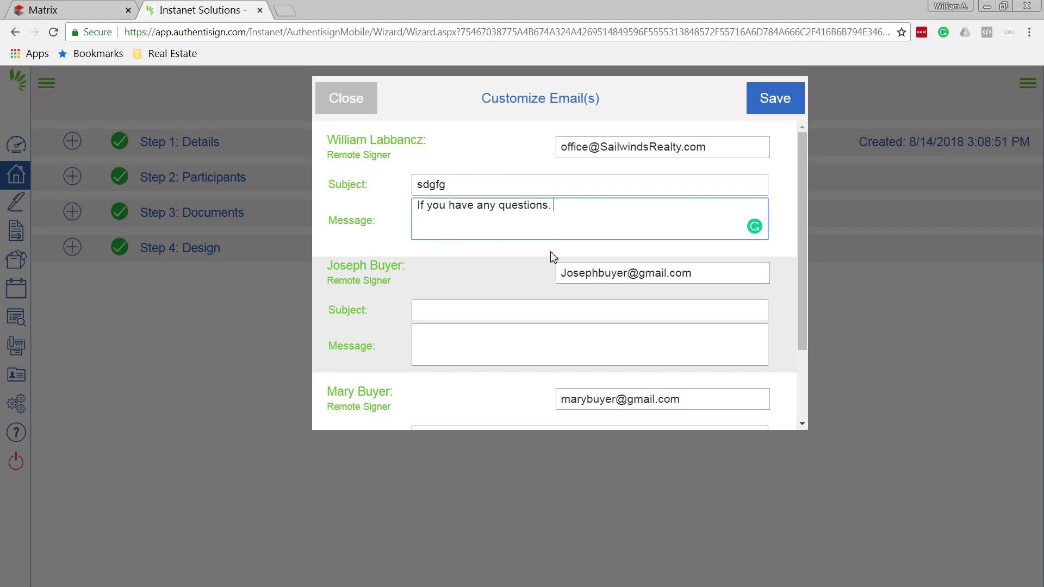
{"action": "left_click", "coordinate": [789, 101]}
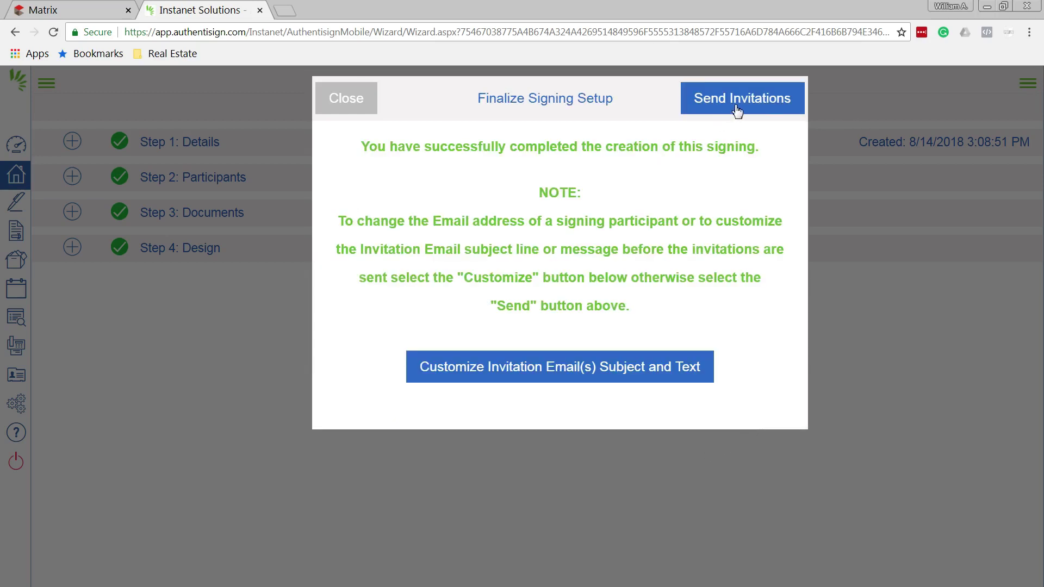